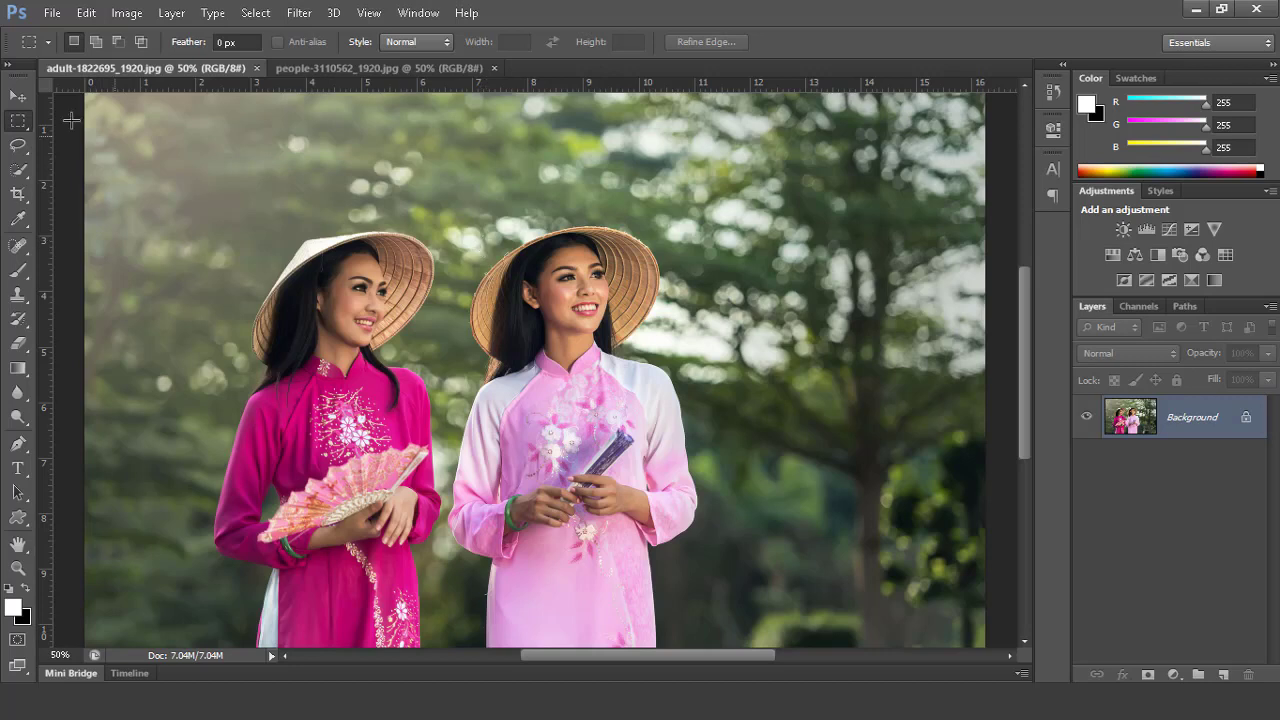
- Select the Move tool in the Tools panel
{"action": "left_click", "coordinate": [18, 97]}
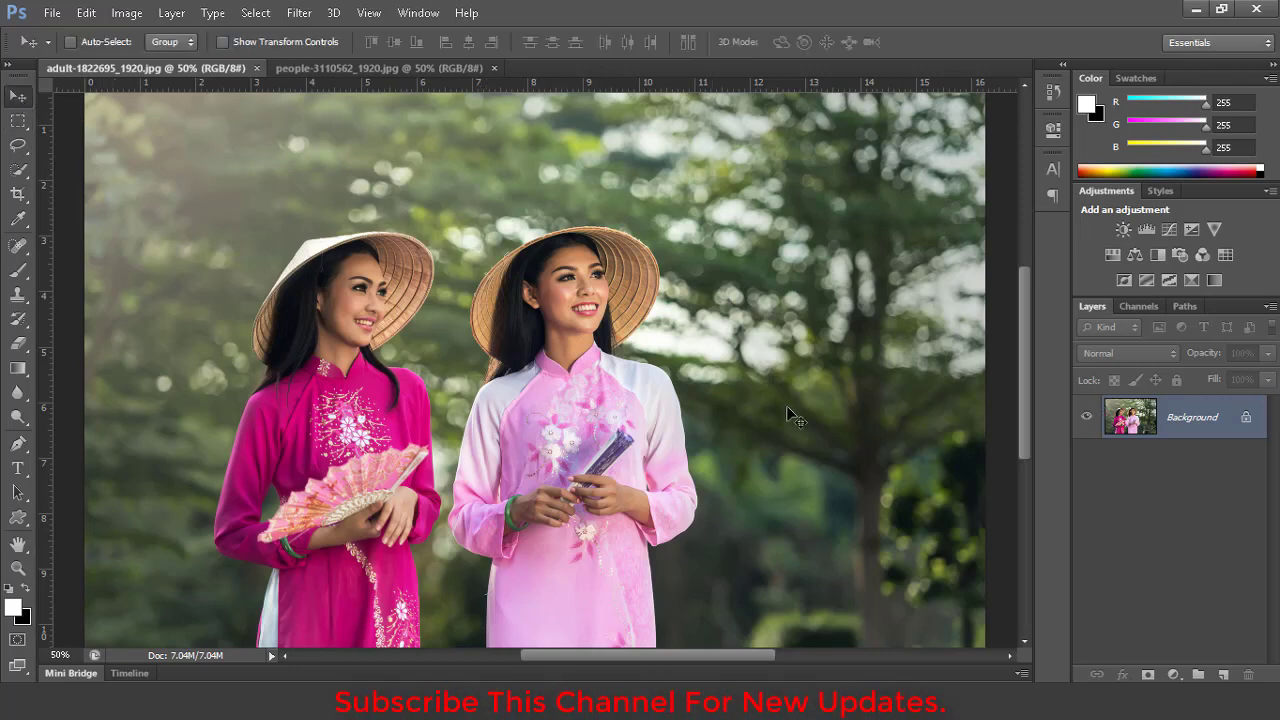
- Add a Selective Color layer with Reds at Cyan -20, Magenta -15, Black -18
{"action": "left_click", "coordinate": [1176, 675]}
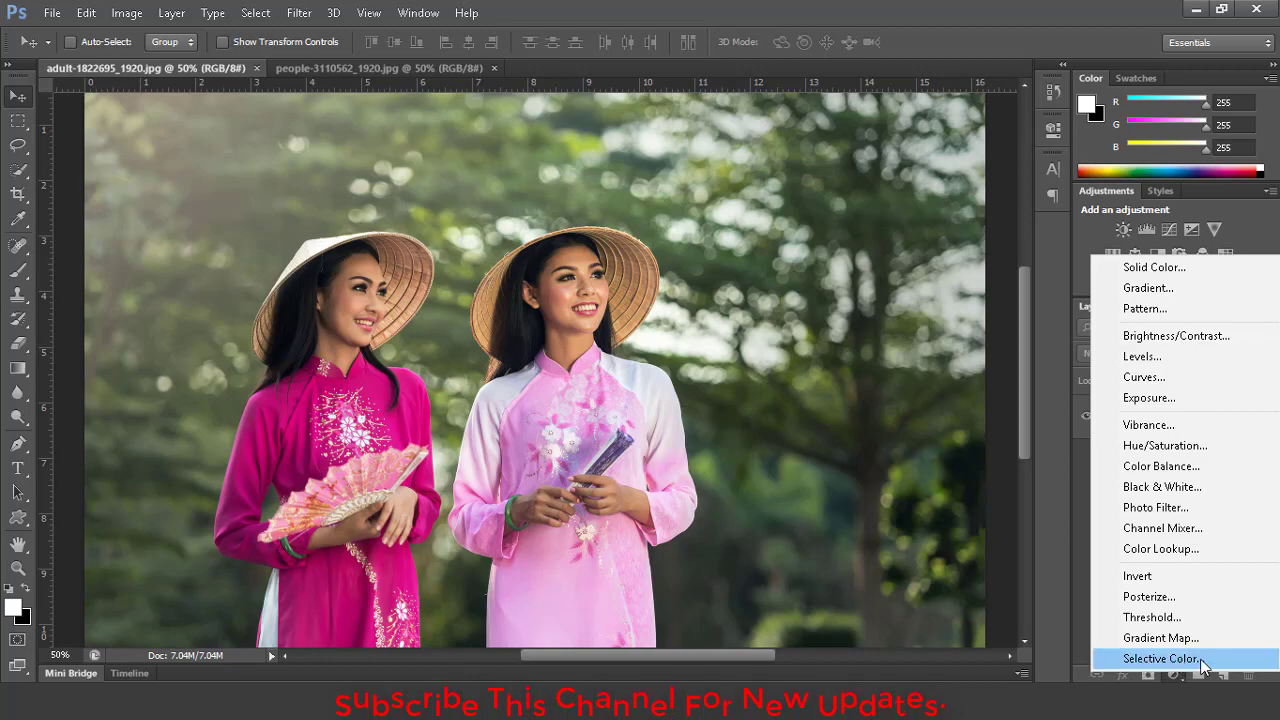
{"action": "left_click", "coordinate": [1200, 667]}
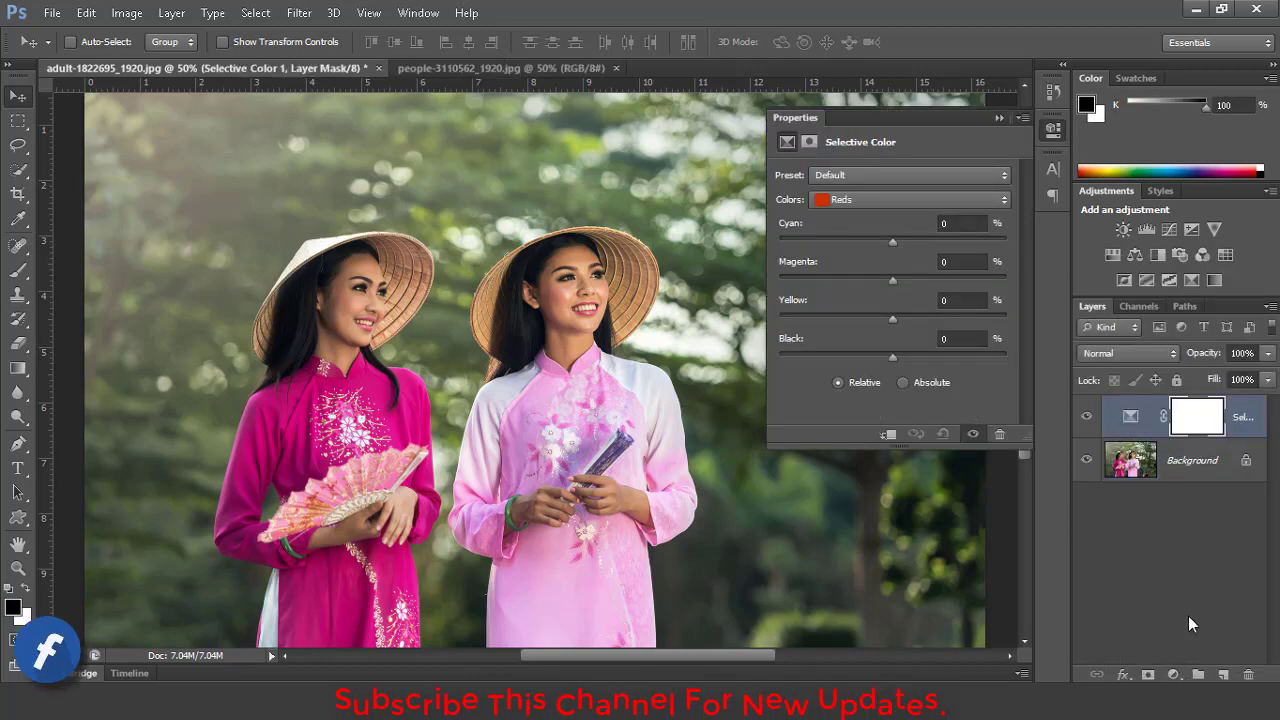
{"action": "left_click", "coordinate": [986, 197]}
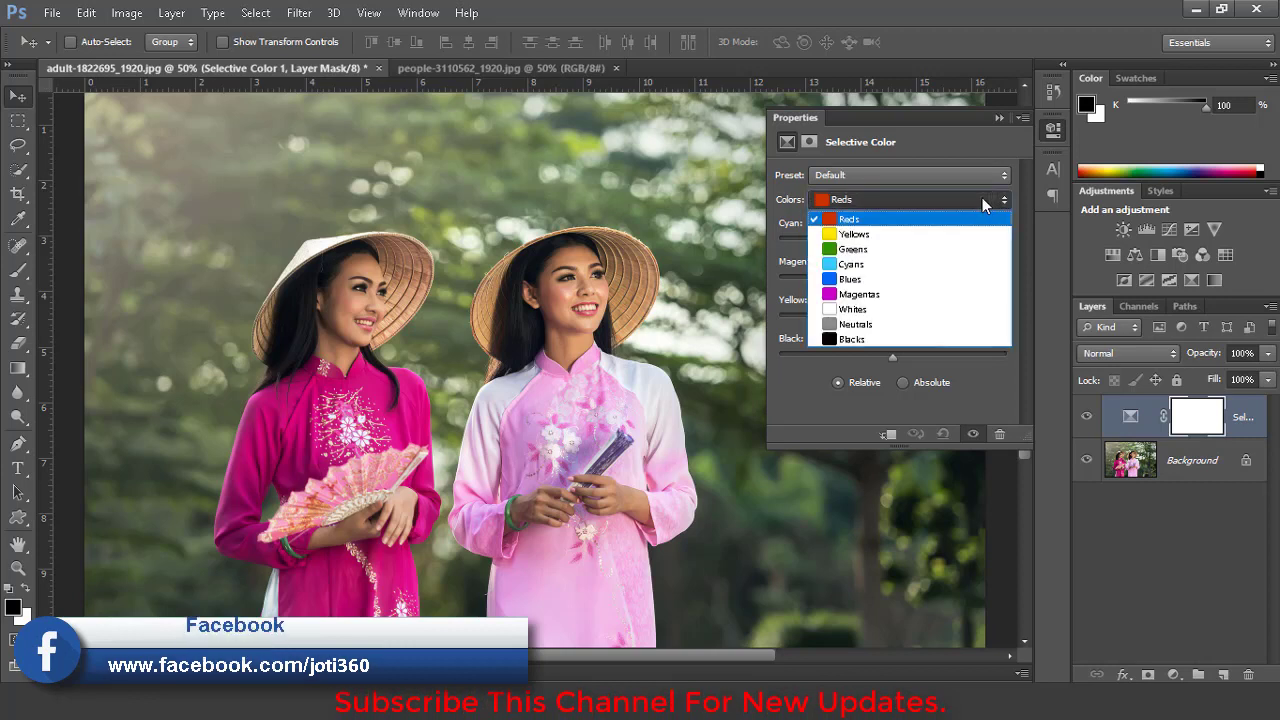
{"action": "left_click", "coordinate": [868, 224]}
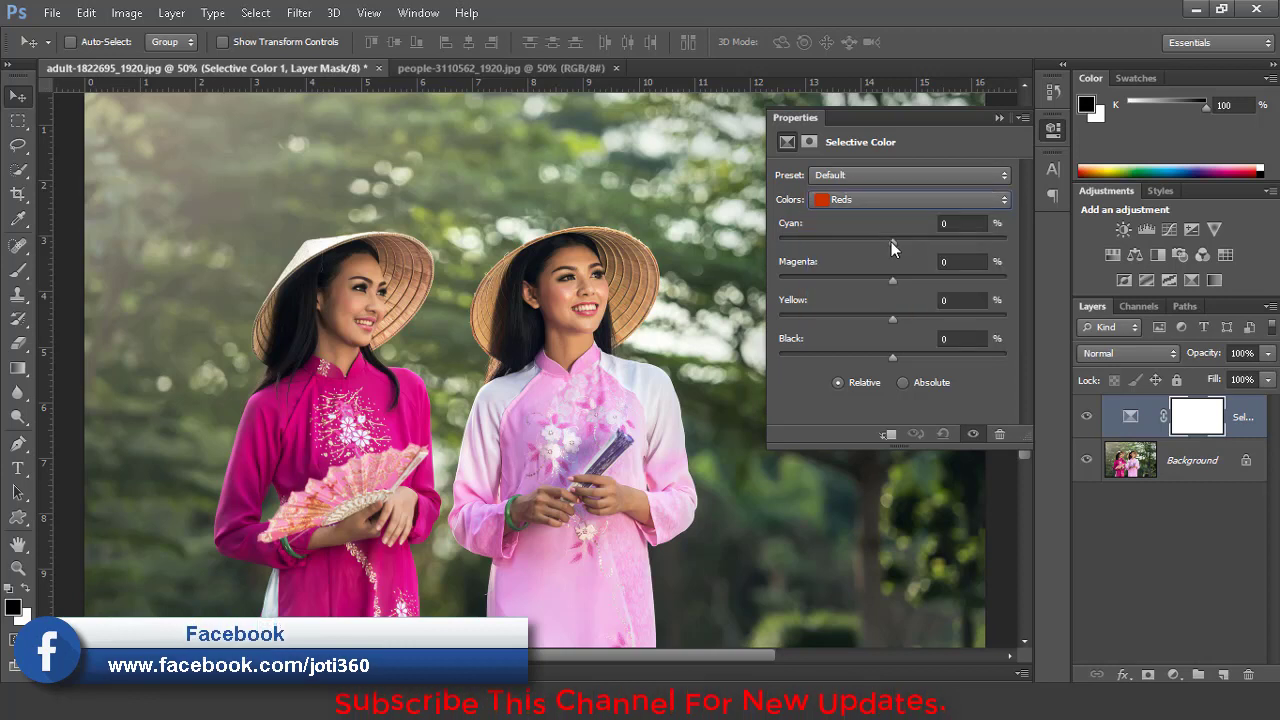
{"action": "left_click_drag", "start_coordinate": [891, 241], "coordinate": [871, 239]}
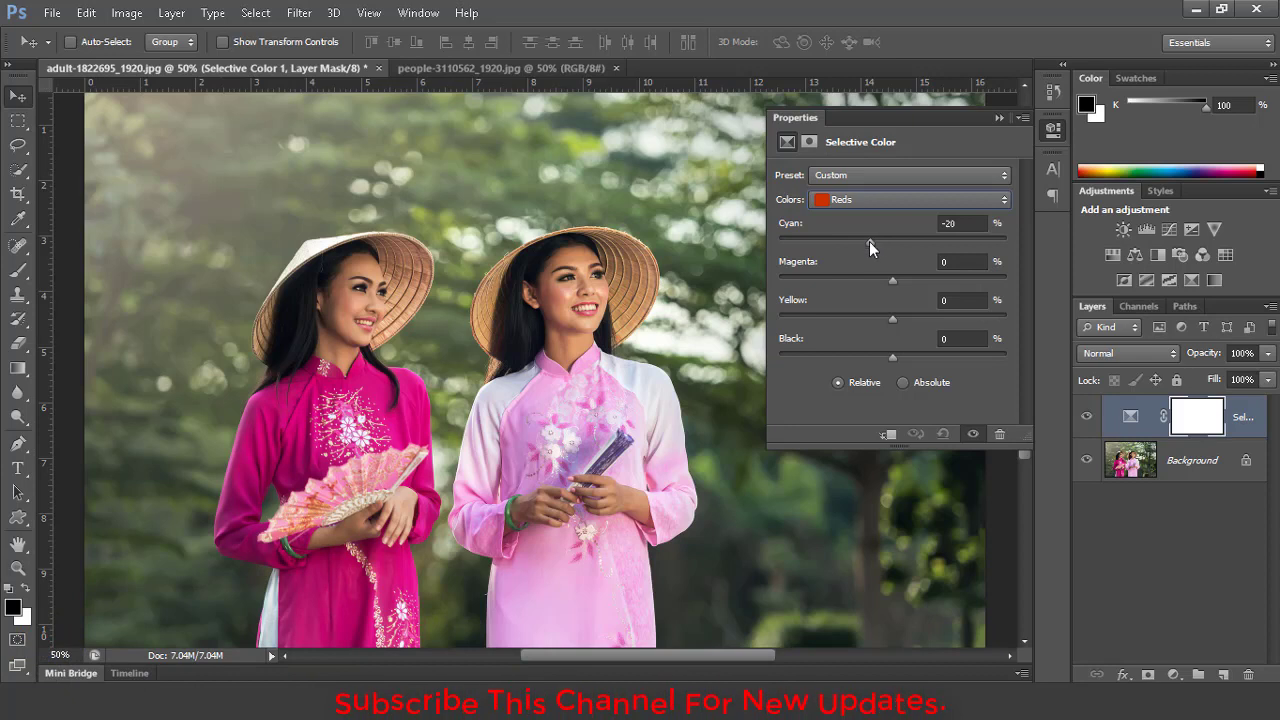
{"action": "left_click_drag", "start_coordinate": [889, 281], "coordinate": [878, 280]}
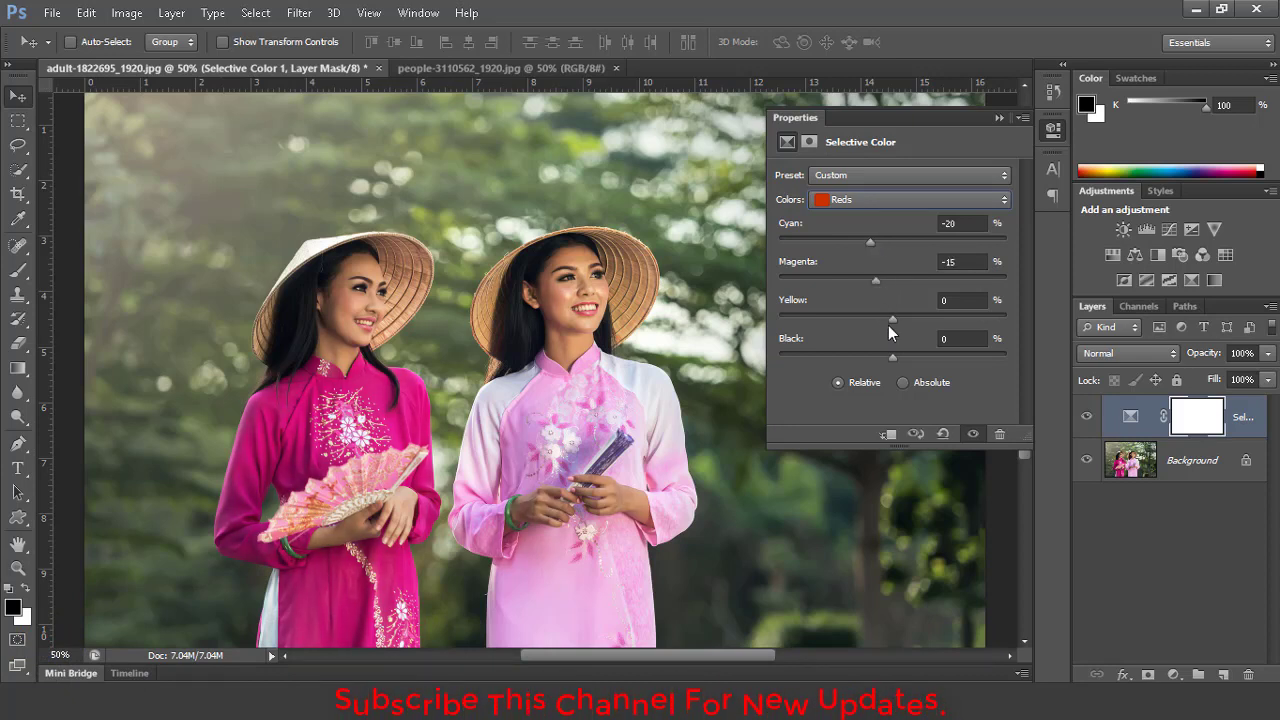
{"action": "left_click_drag", "start_coordinate": [891, 356], "coordinate": [866, 355]}
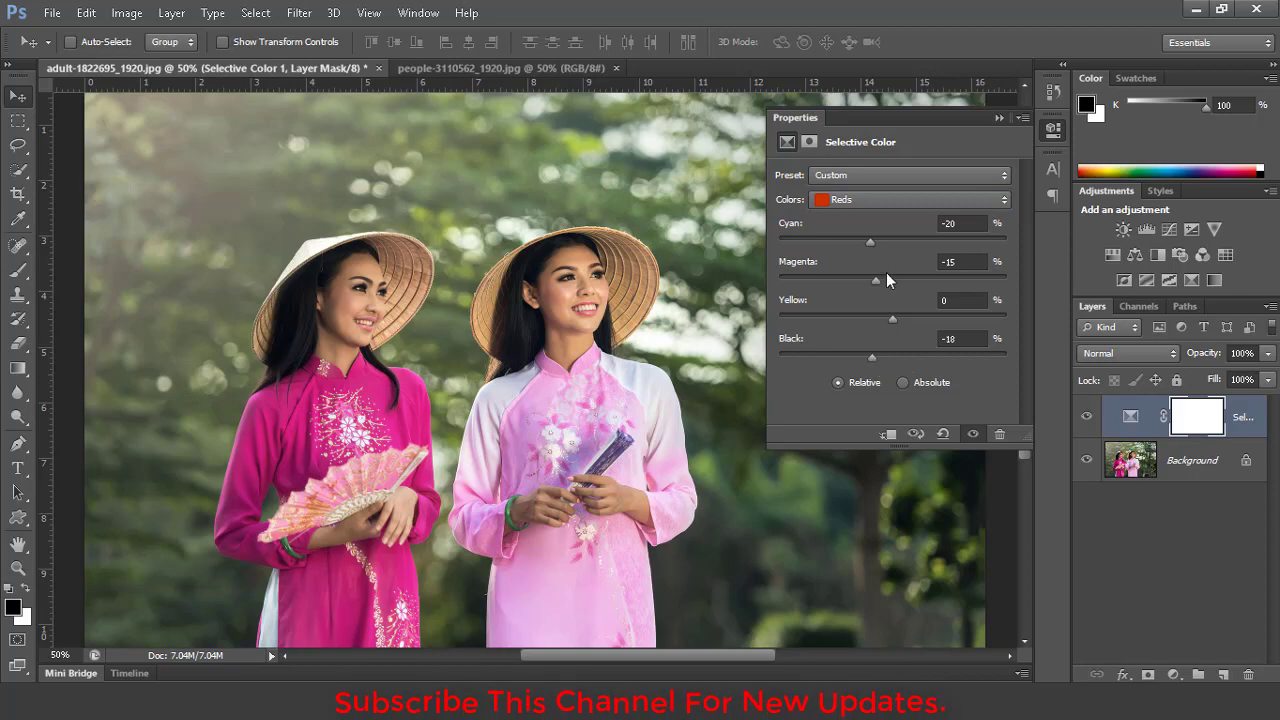
- Set Neutrals Black to -15, then toggle the adjustment off and on to compare
{"action": "left_click", "coordinate": [903, 201]}
{"action": "left_click", "coordinate": [877, 323]}
{"action": "mouse_move", "coordinate": [891, 358]}
{"action": "left_mouse_down"}
{"action": "mouse_move", "coordinate": [833, 355]}
{"action": "mouse_move", "coordinate": [877, 363]}
{"action": "left_mouse_up"}
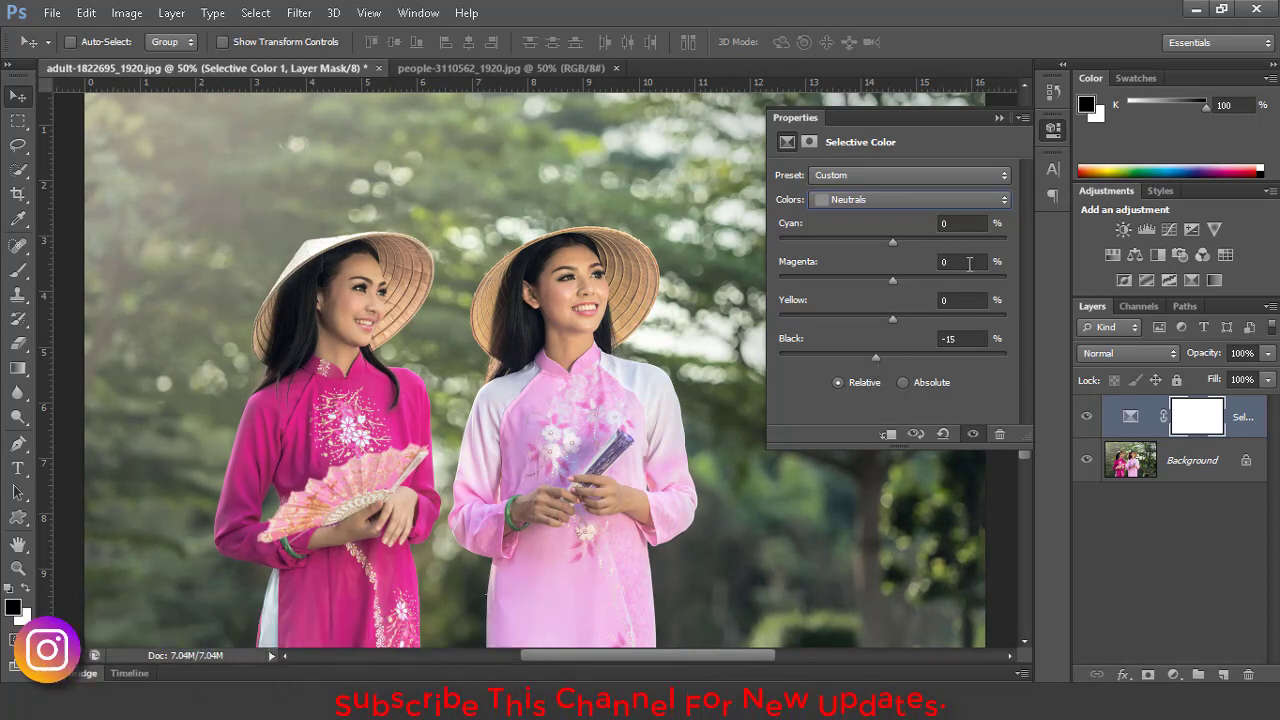
{"action": "left_click", "coordinate": [1050, 131]}
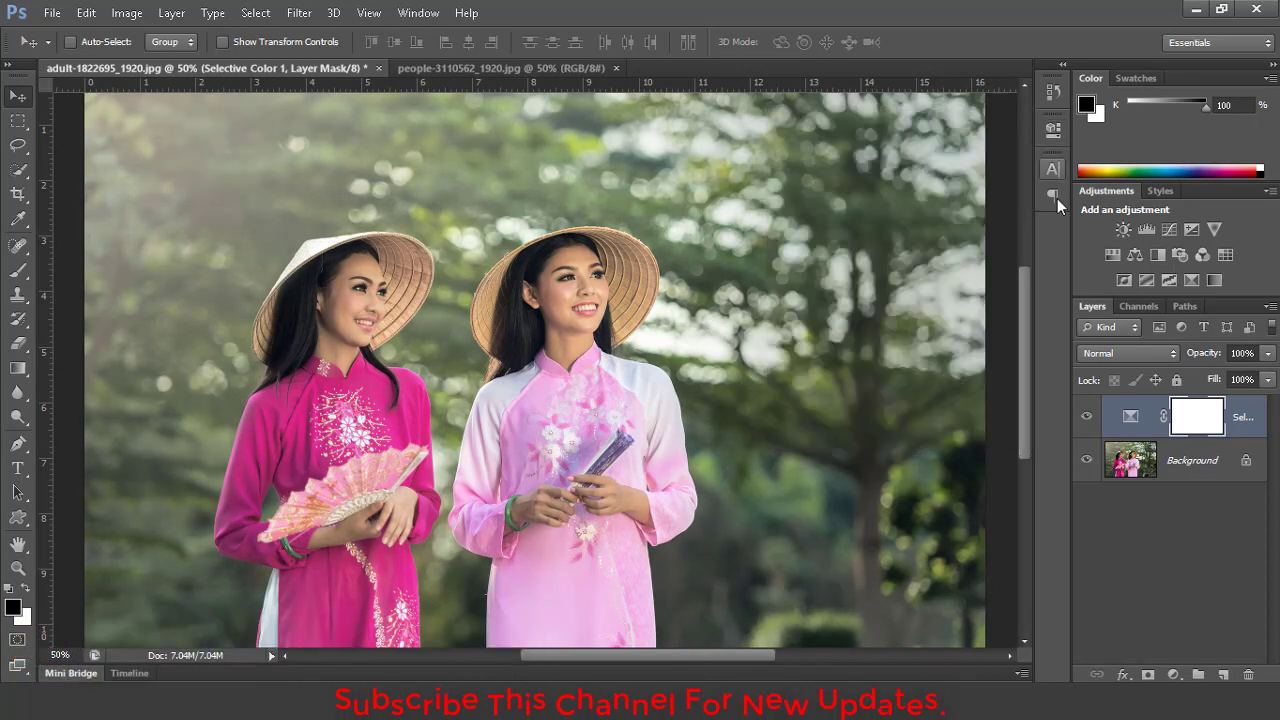
{"action": "left_click", "coordinate": [1087, 418]}
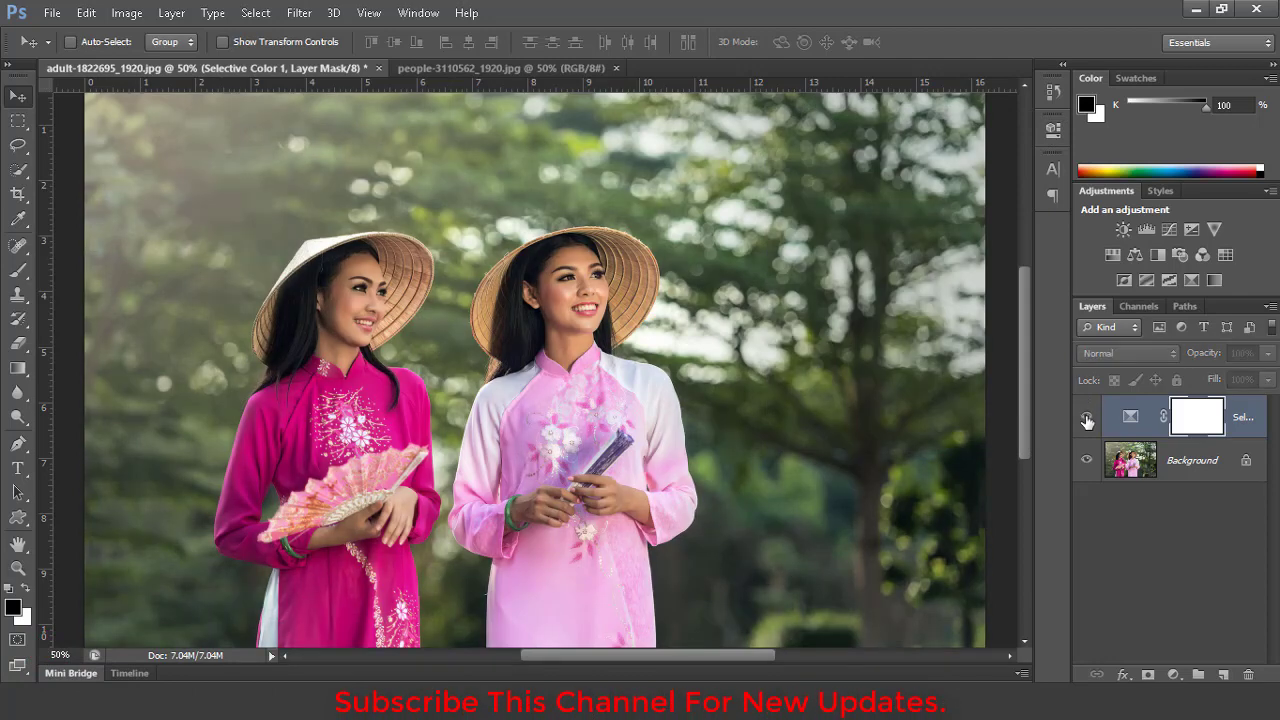
{"action": "left_click", "coordinate": [1087, 418]}
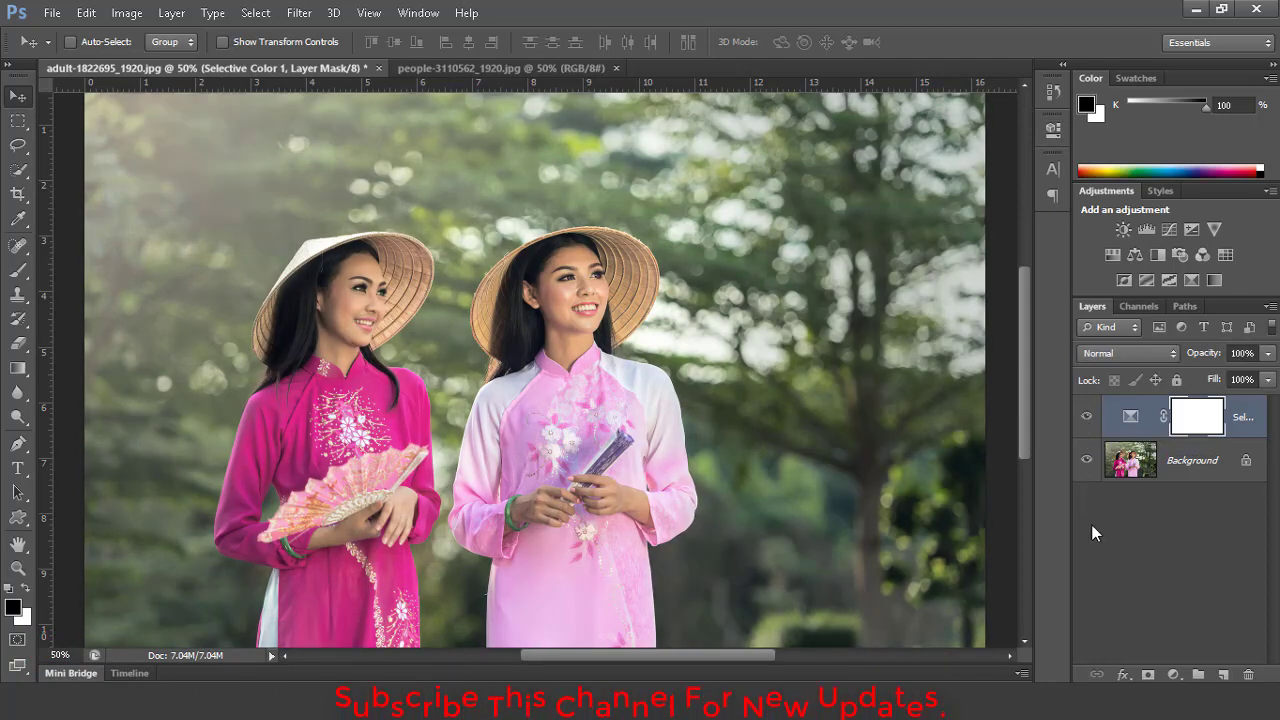
- Add a Gradient Map adjustment layer using the Black, White gradient preset
{"action": "left_click", "coordinate": [1174, 675]}
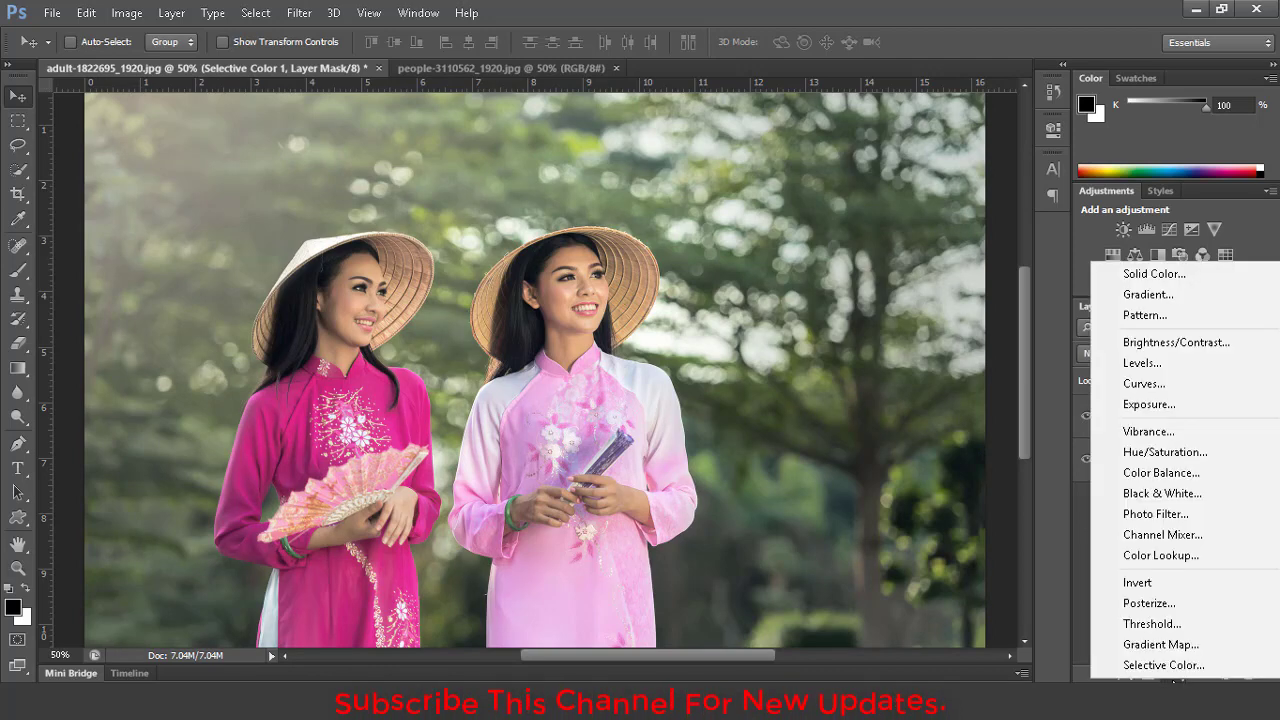
{"action": "left_click", "coordinate": [1178, 645]}
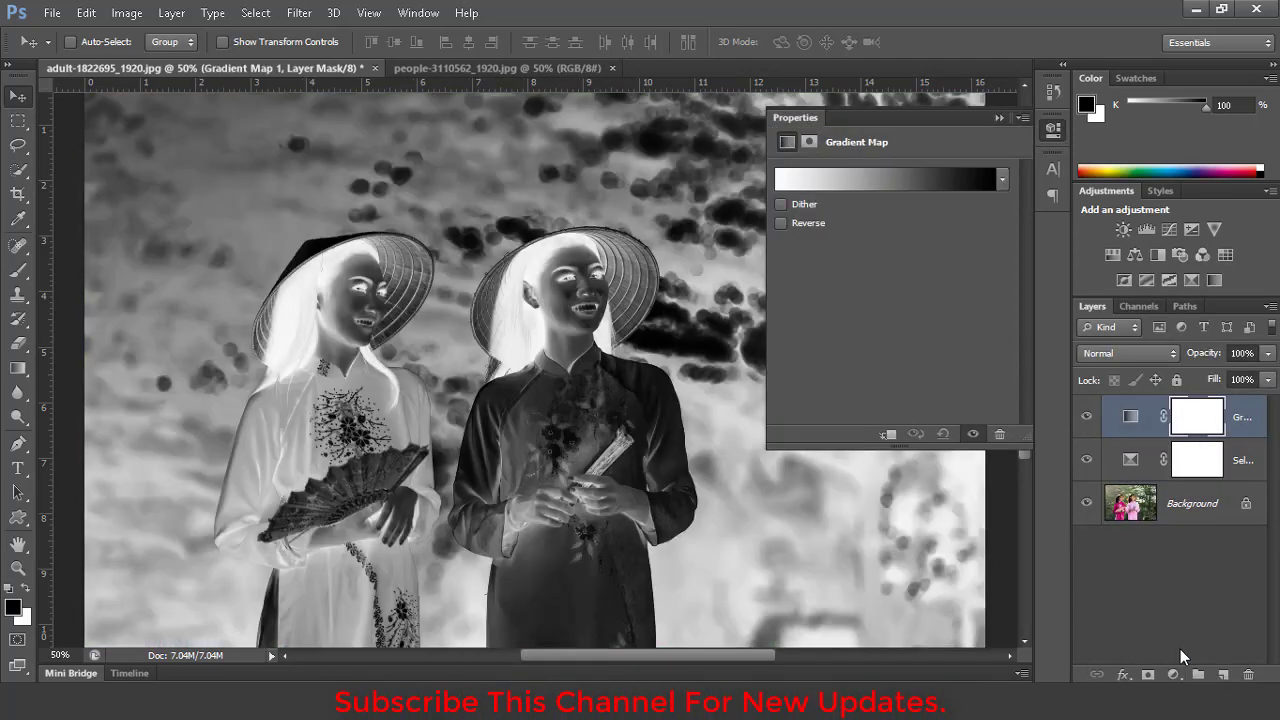
{"action": "left_click", "coordinate": [824, 182]}
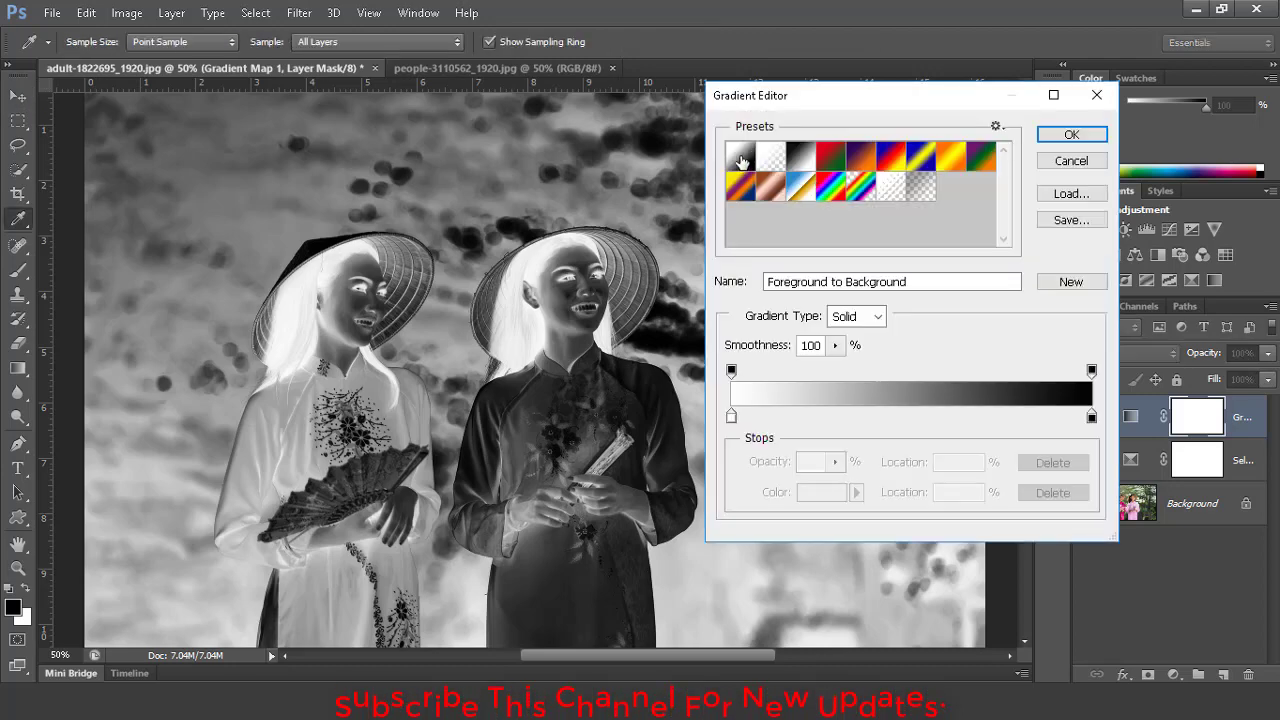
{"action": "left_click", "coordinate": [799, 158]}
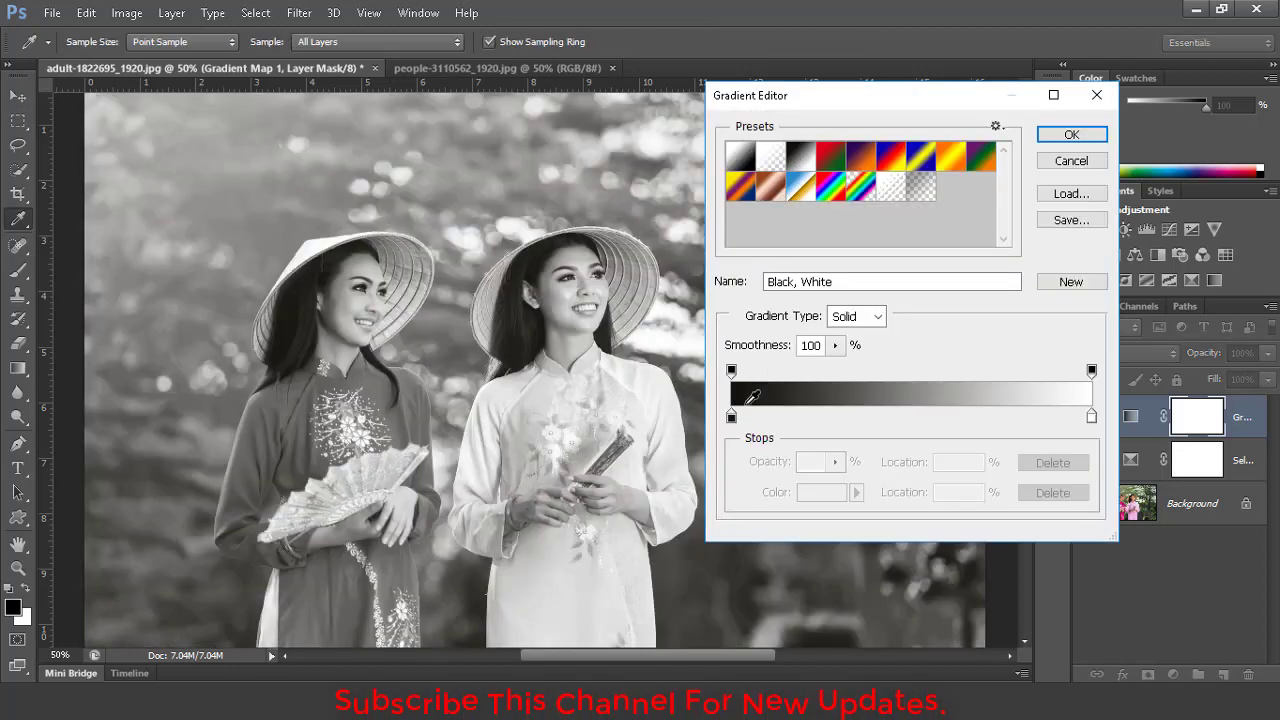
- Recolour the gradient's dark stop to pink e196d9, giving a pink-to-white map
{"action": "left_click", "coordinate": [732, 416]}
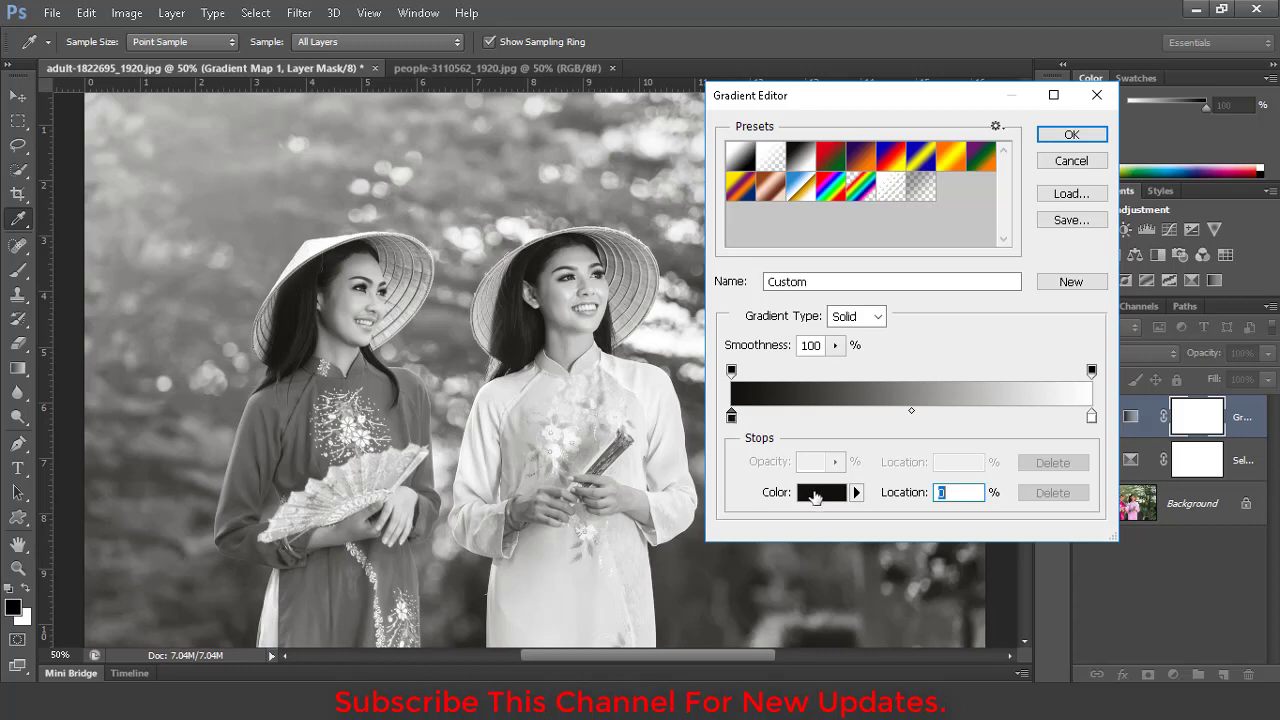
{"action": "left_click", "coordinate": [814, 496]}
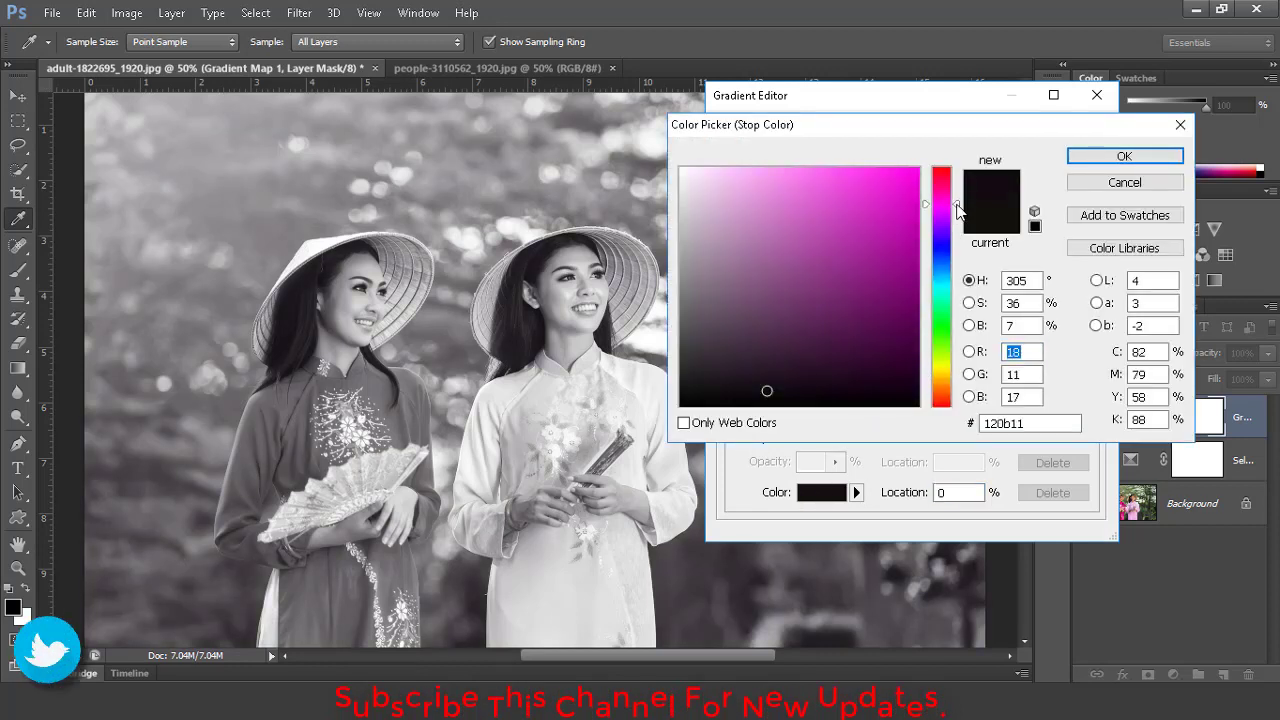
{"action": "left_click_drag", "start_coordinate": [953, 213], "coordinate": [957, 208]}
{"action": "left_click", "coordinate": [757, 197]}
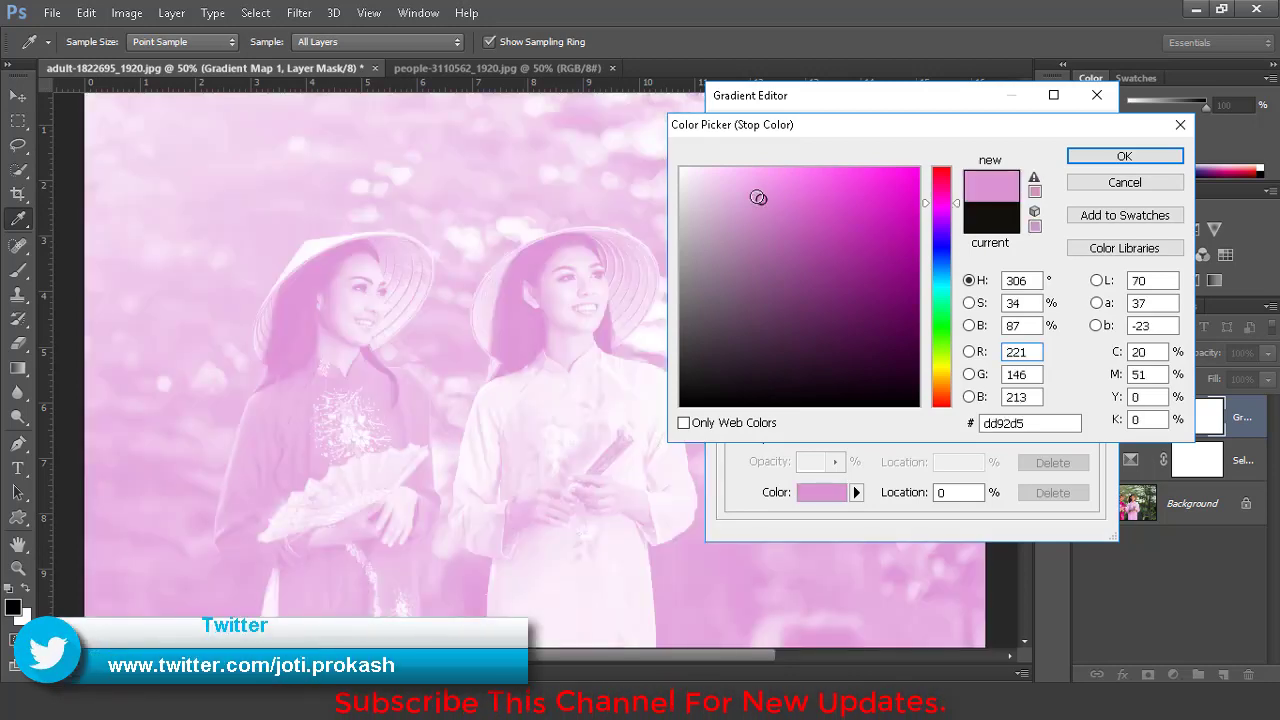
{"action": "mouse_move", "coordinate": [757, 197]}
{"action": "left_mouse_down"}
{"action": "mouse_move", "coordinate": [746, 191]}
{"action": "mouse_move", "coordinate": [759, 196]}
{"action": "left_mouse_up"}
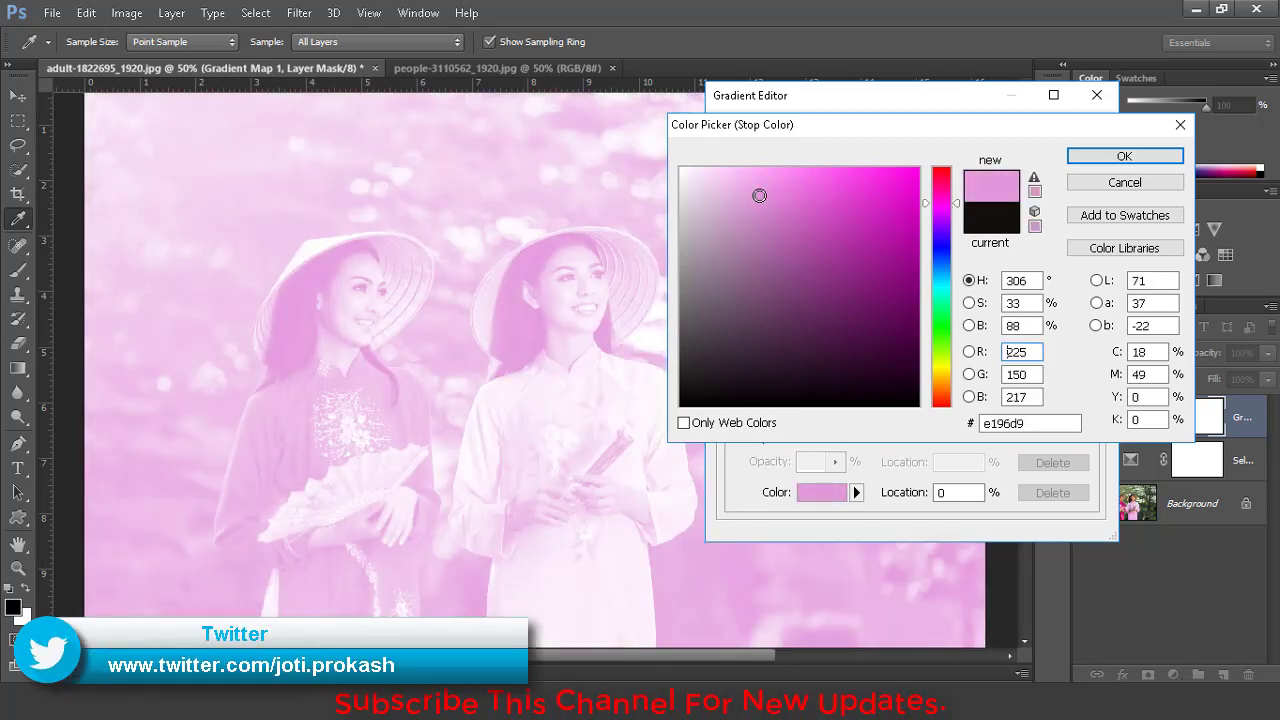
{"action": "left_click", "coordinate": [1095, 160]}
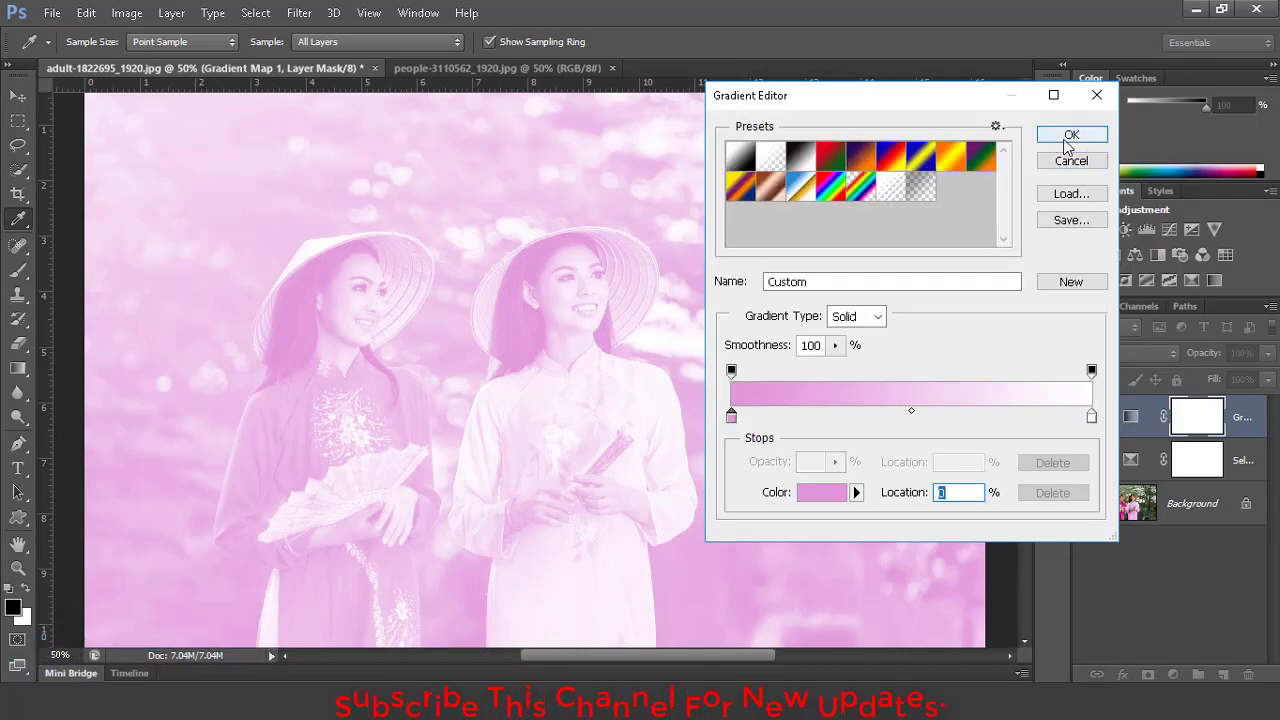
{"action": "left_click", "coordinate": [1070, 135]}
- Set the Gradient Map layer to Soft Light blend mode at 60% opacity
{"action": "left_click", "coordinate": [1052, 128]}
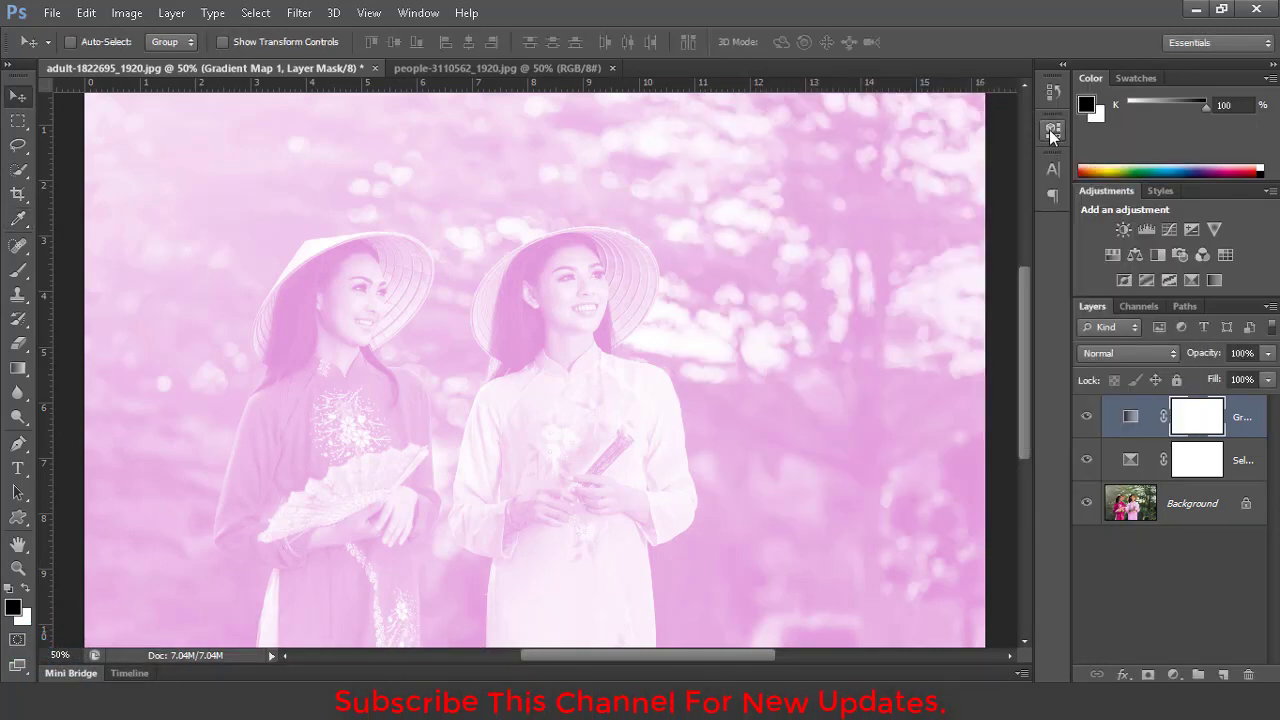
{"action": "left_click", "coordinate": [1161, 352]}
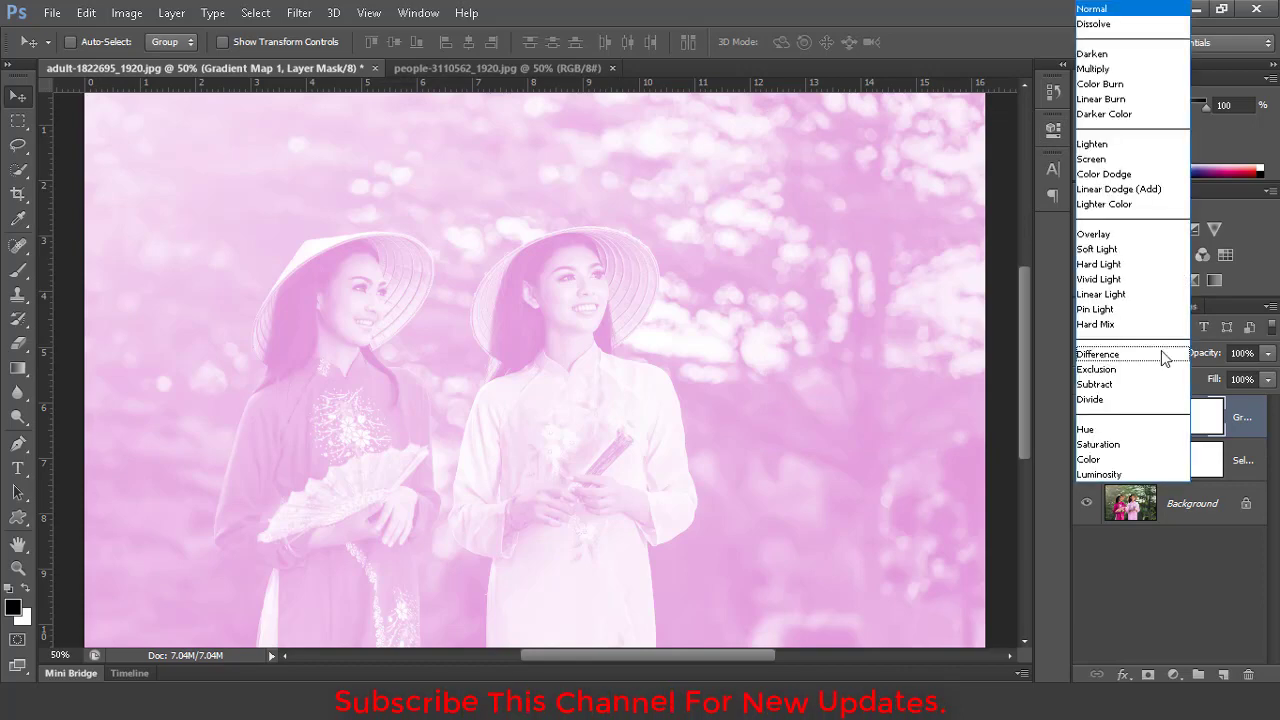
{"action": "left_click", "coordinate": [1149, 253]}
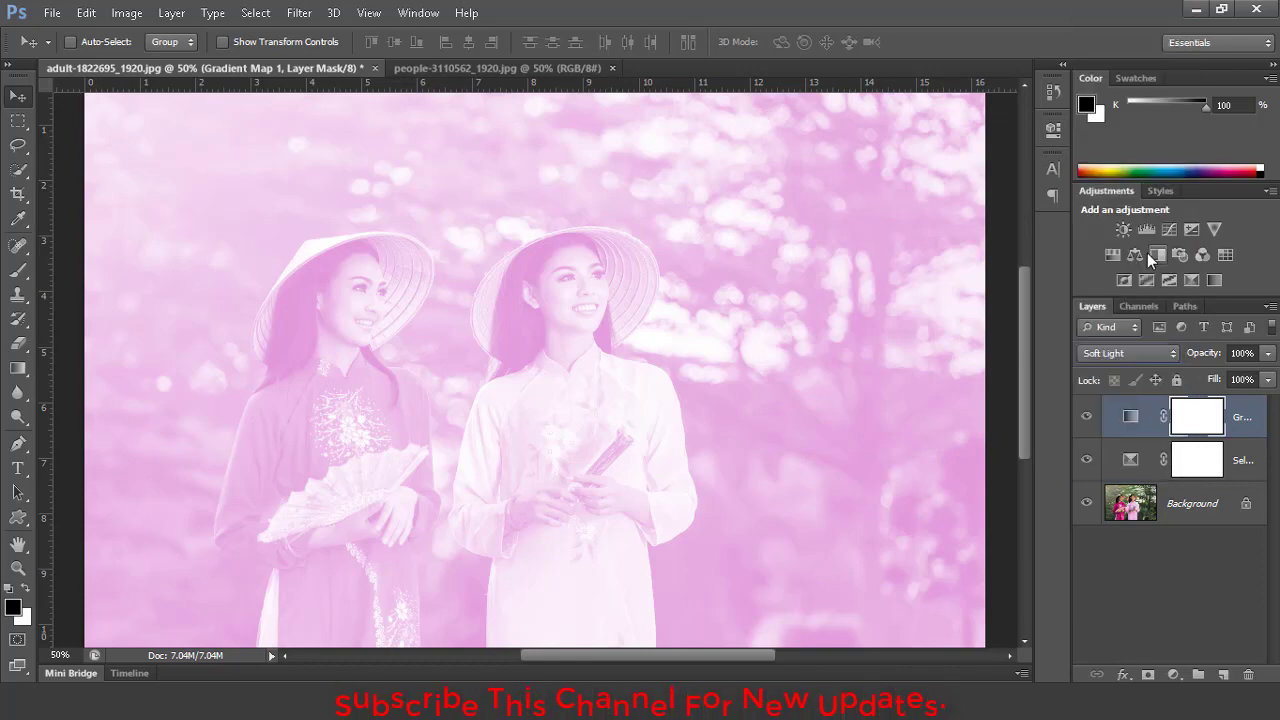
{"action": "left_click_drag", "start_coordinate": [1215, 360], "coordinate": [1193, 357]}
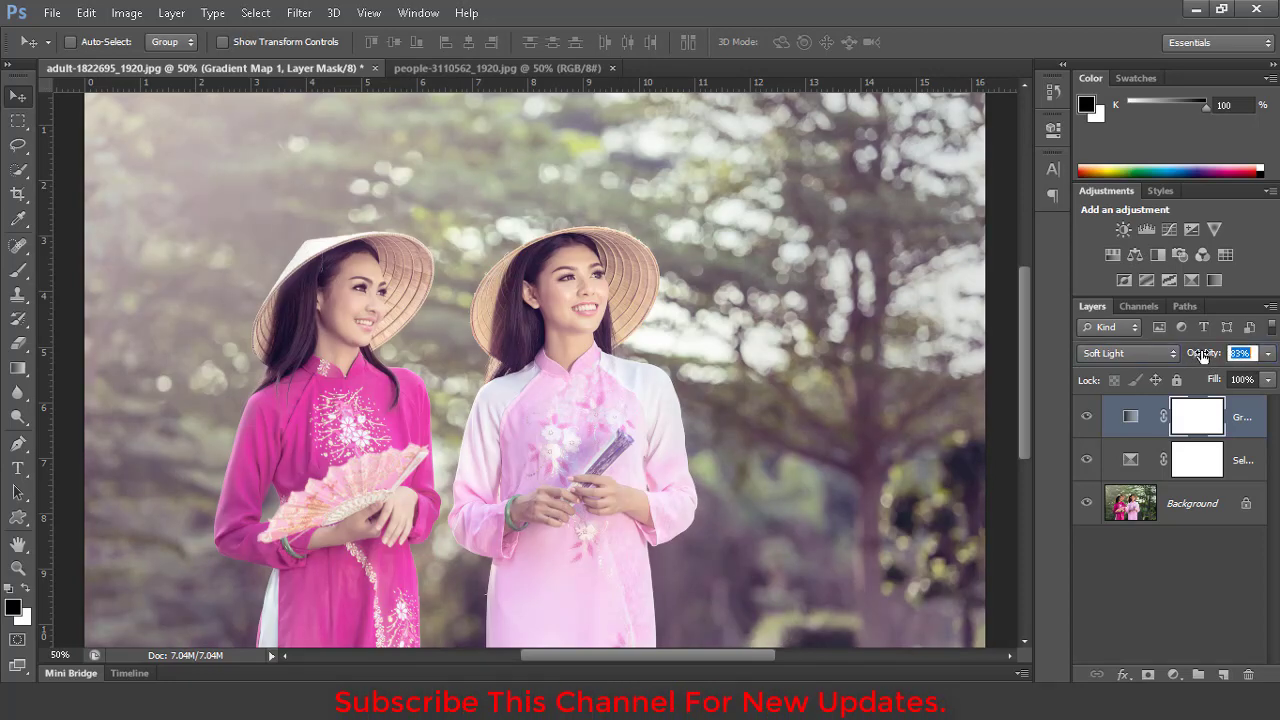
{"action": "mouse_move", "coordinate": [1267, 353]}
{"action": "left_mouse_down"}
{"action": "mouse_move", "coordinate": [1258, 376]}
{"action": "mouse_move", "coordinate": [1233, 378]}
{"action": "left_mouse_up"}
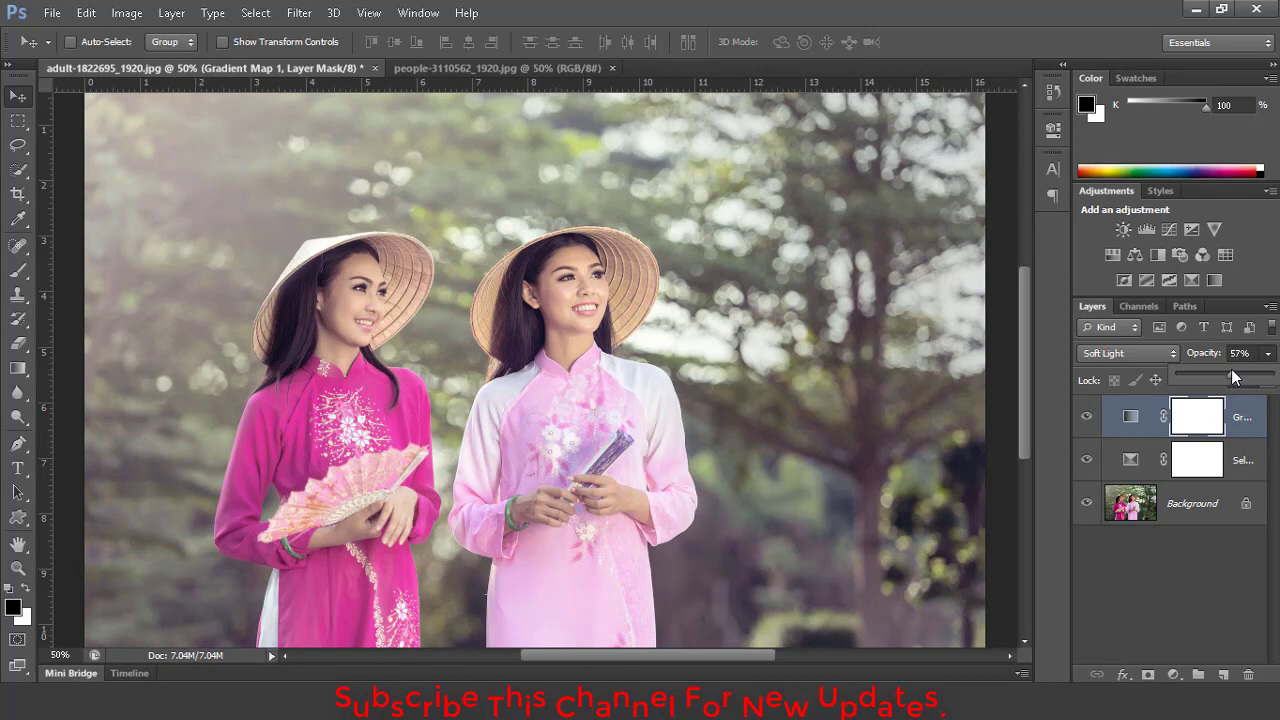
{"action": "left_click_drag", "start_coordinate": [1180, 366], "coordinate": [1231, 371]}
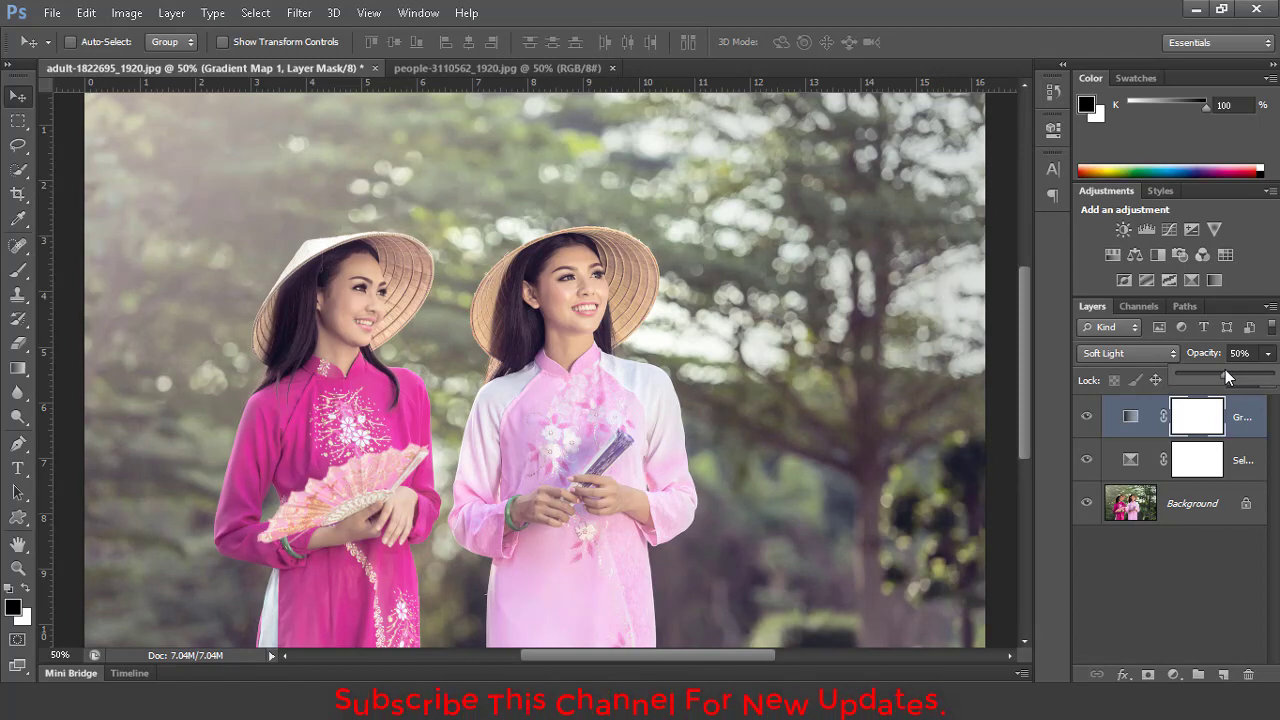
{"action": "left_click_drag", "start_coordinate": [1225, 370], "coordinate": [1232, 372]}
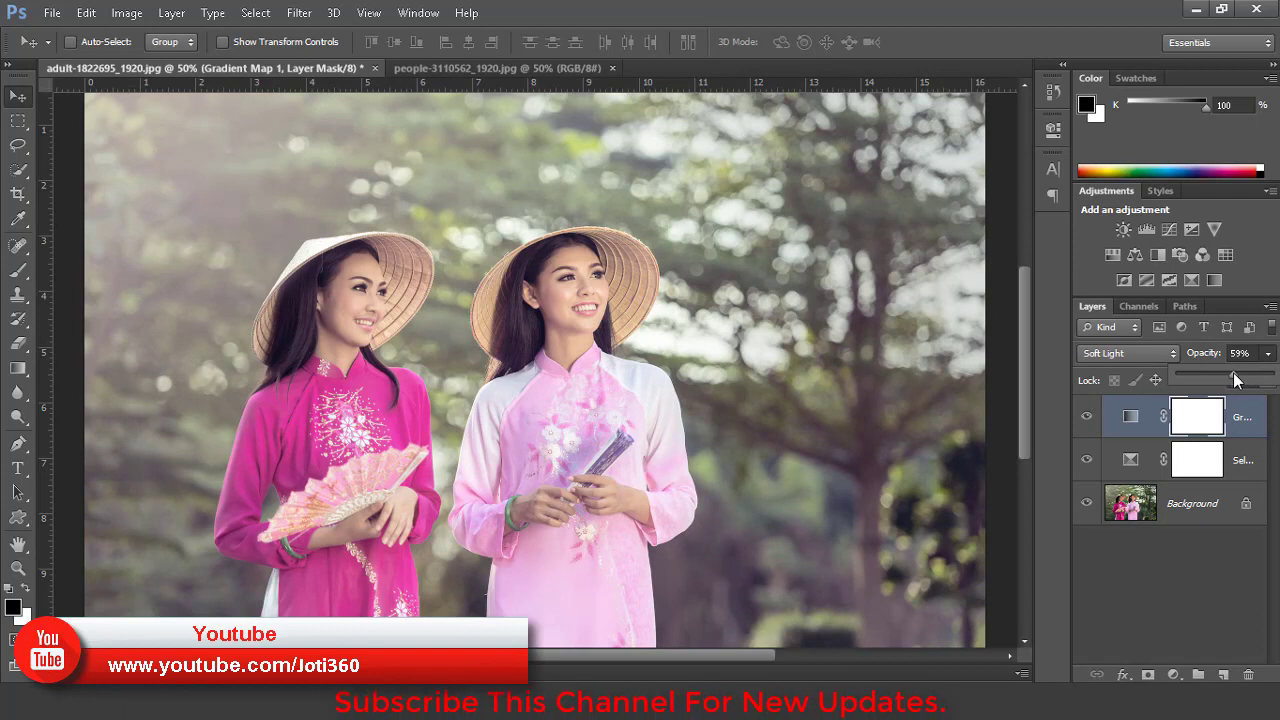
{"action": "left_click_drag", "start_coordinate": [1231, 372], "coordinate": [1234, 373]}
{"action": "left_click", "coordinate": [1260, 356]}
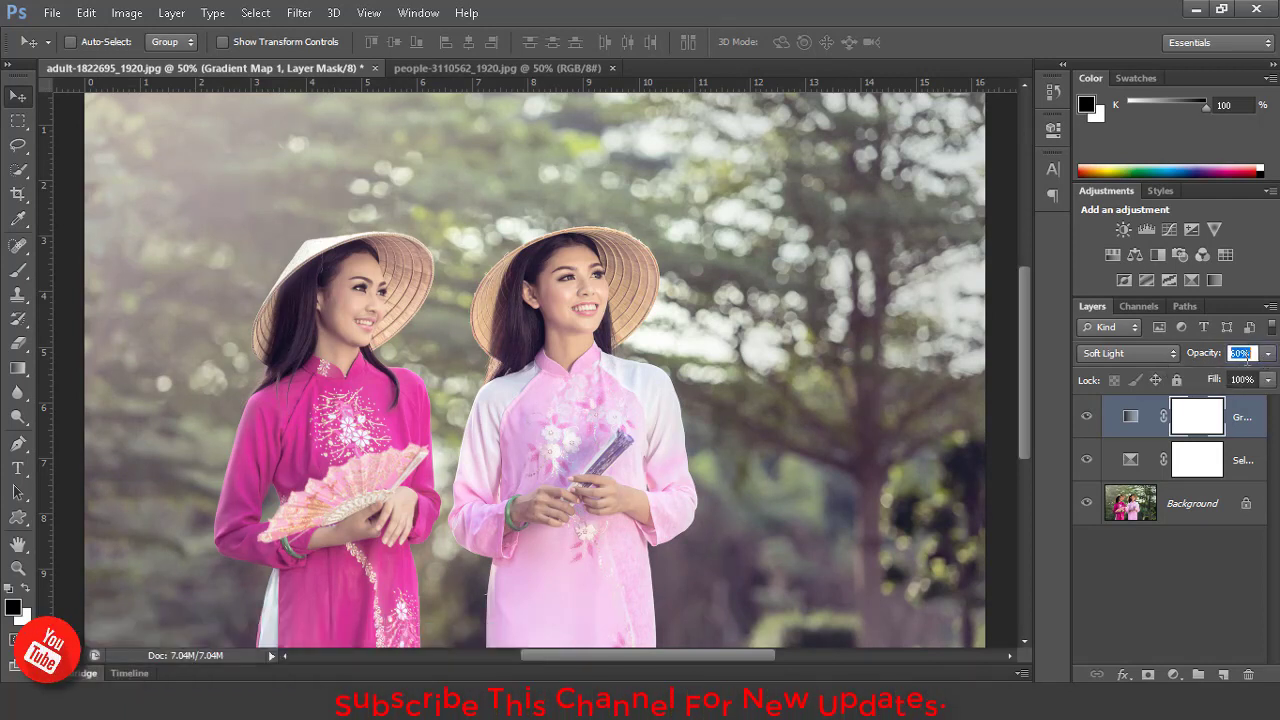
- Compare the photo with and without the gradient map, leaving it visible
{"action": "left_click", "coordinate": [1170, 550]}
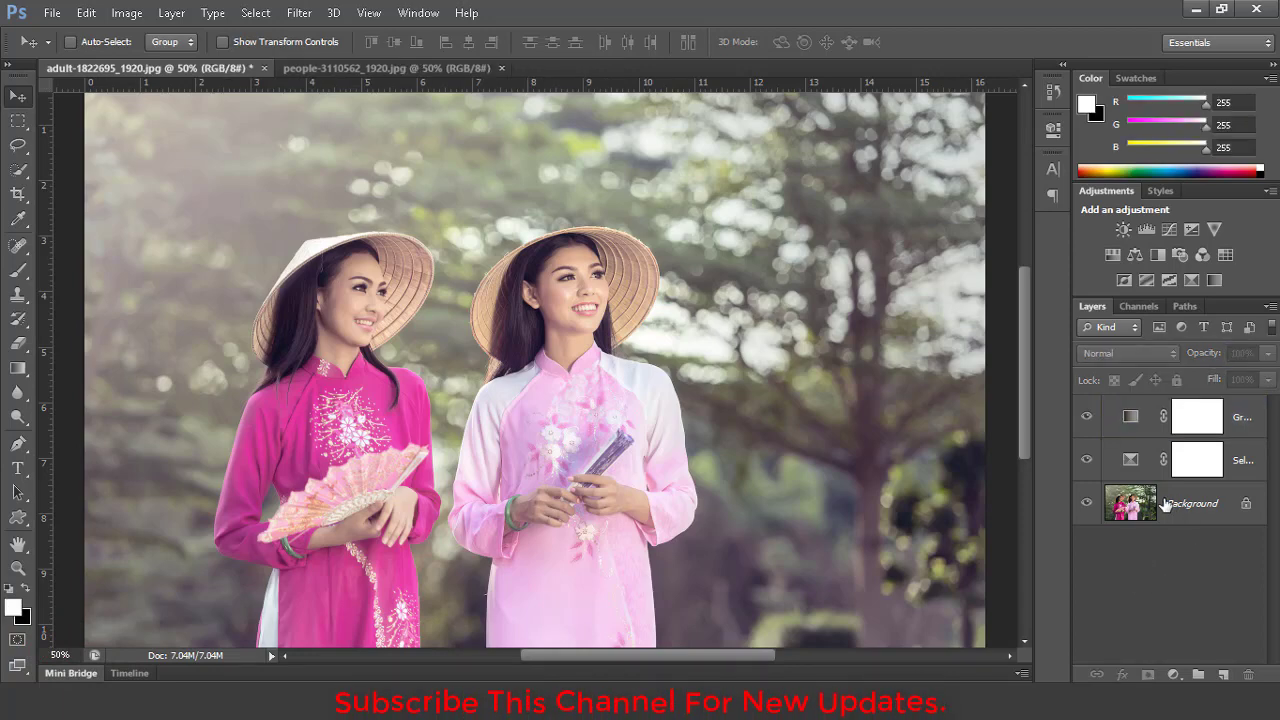
{"action": "left_click", "coordinate": [1087, 420]}
{"action": "left_click", "coordinate": [1087, 420]}
{"action": "left_click", "coordinate": [1087, 420]}
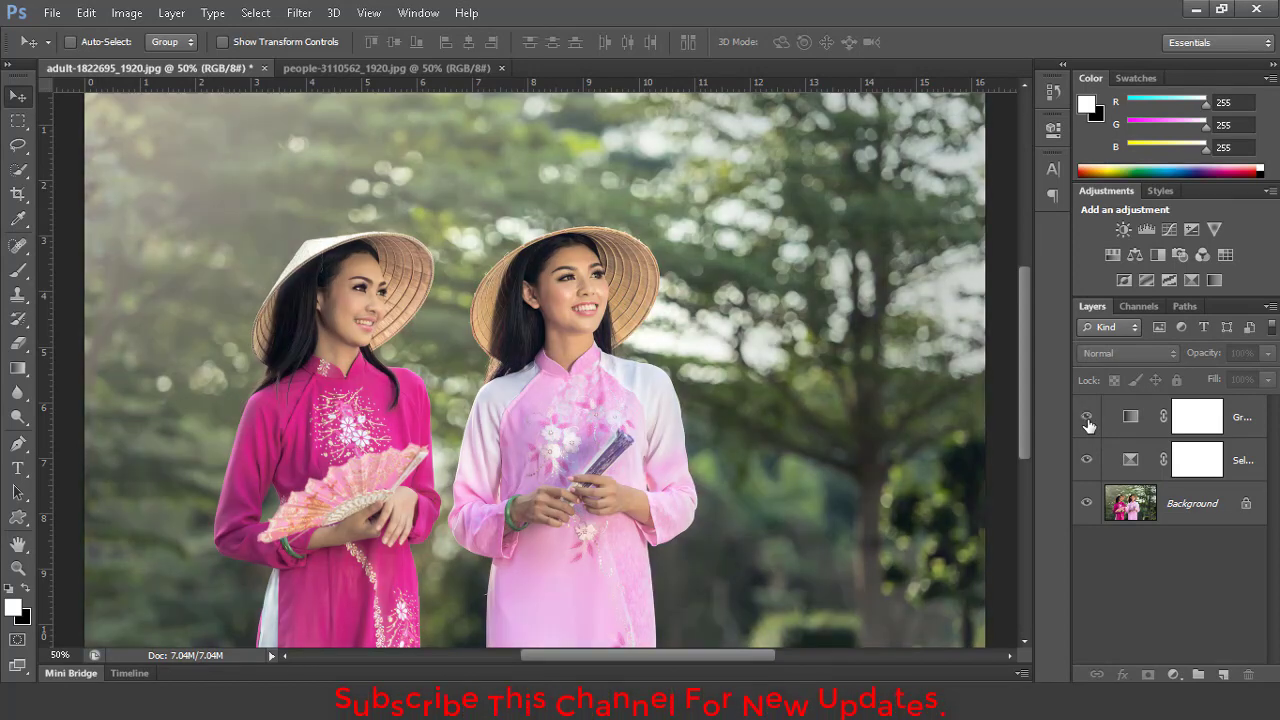
{"action": "left_click", "coordinate": [1087, 420]}
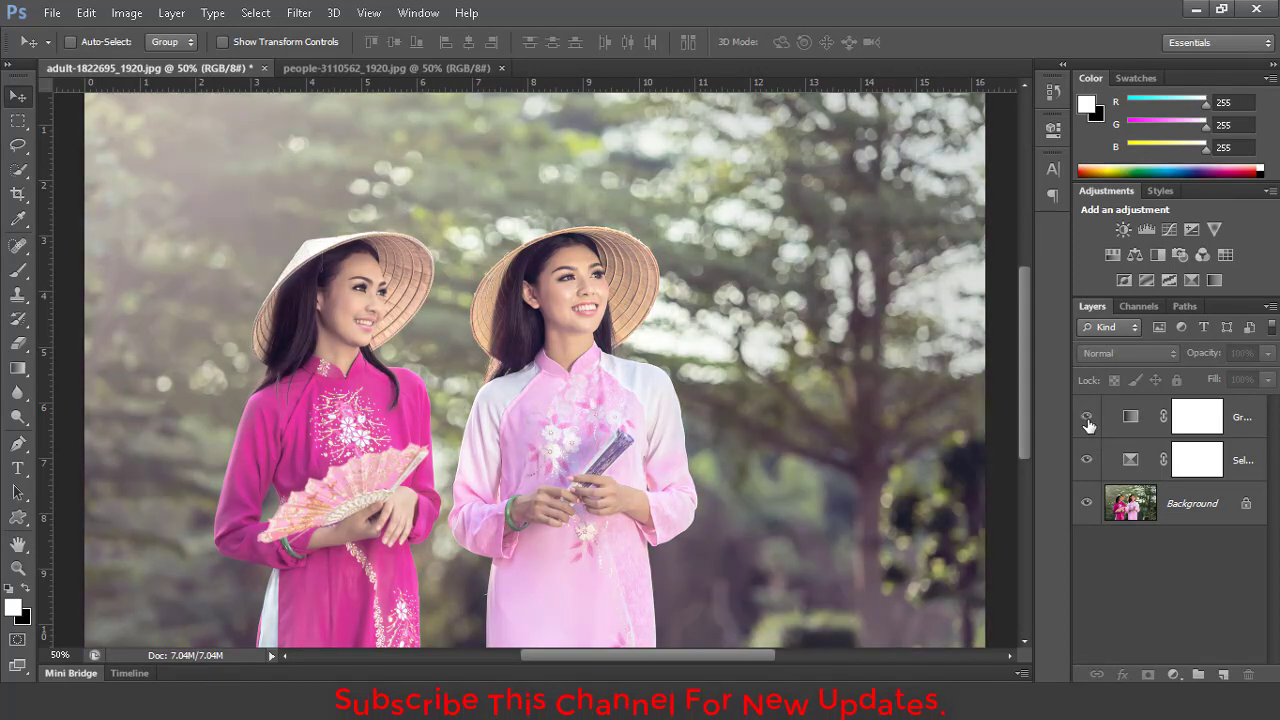
{"action": "left_click", "coordinate": [1173, 676]}
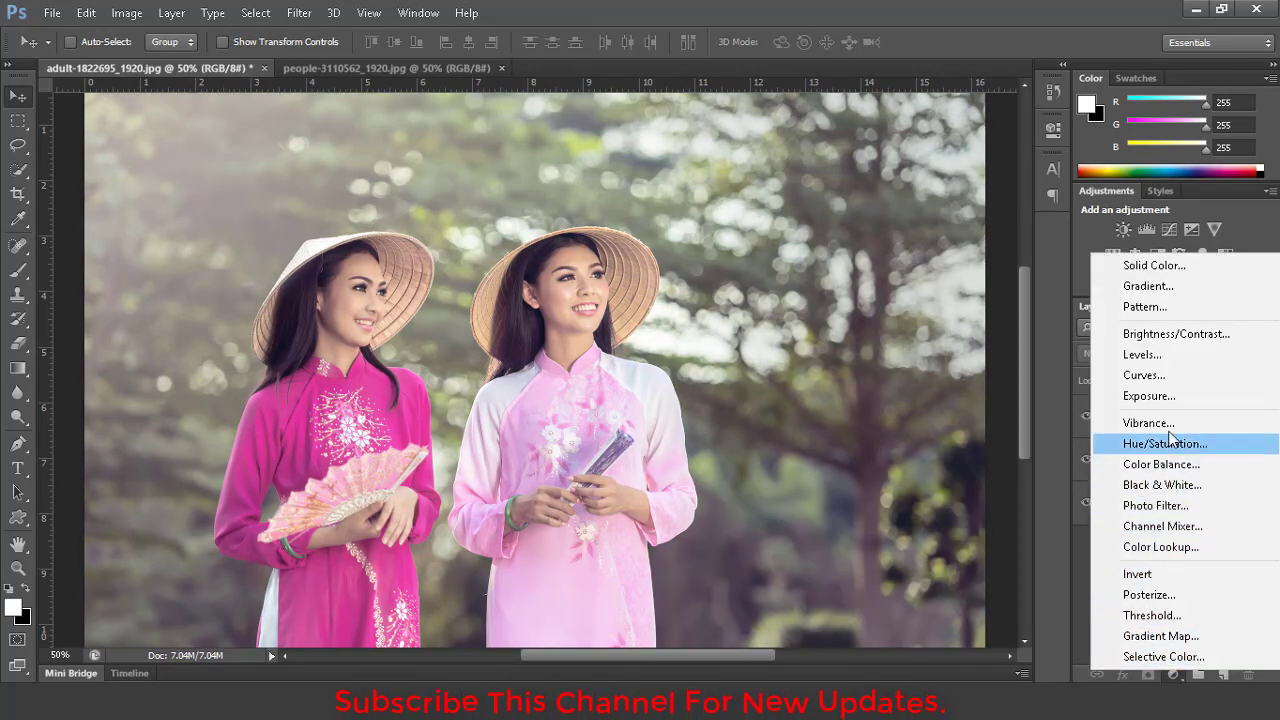
- Add a Curves layer, moving the RGB black point right and white point left
{"action": "left_click", "coordinate": [1179, 378]}
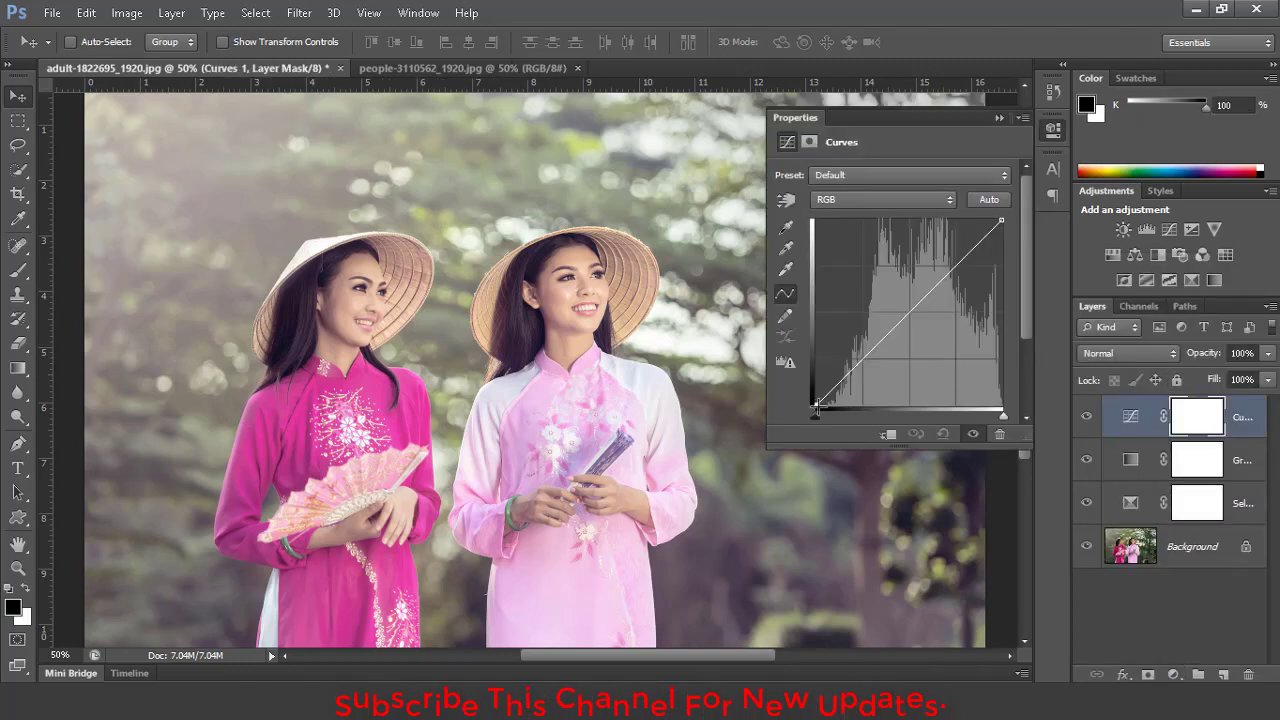
{"action": "left_click_drag", "start_coordinate": [816, 406], "coordinate": [831, 412]}
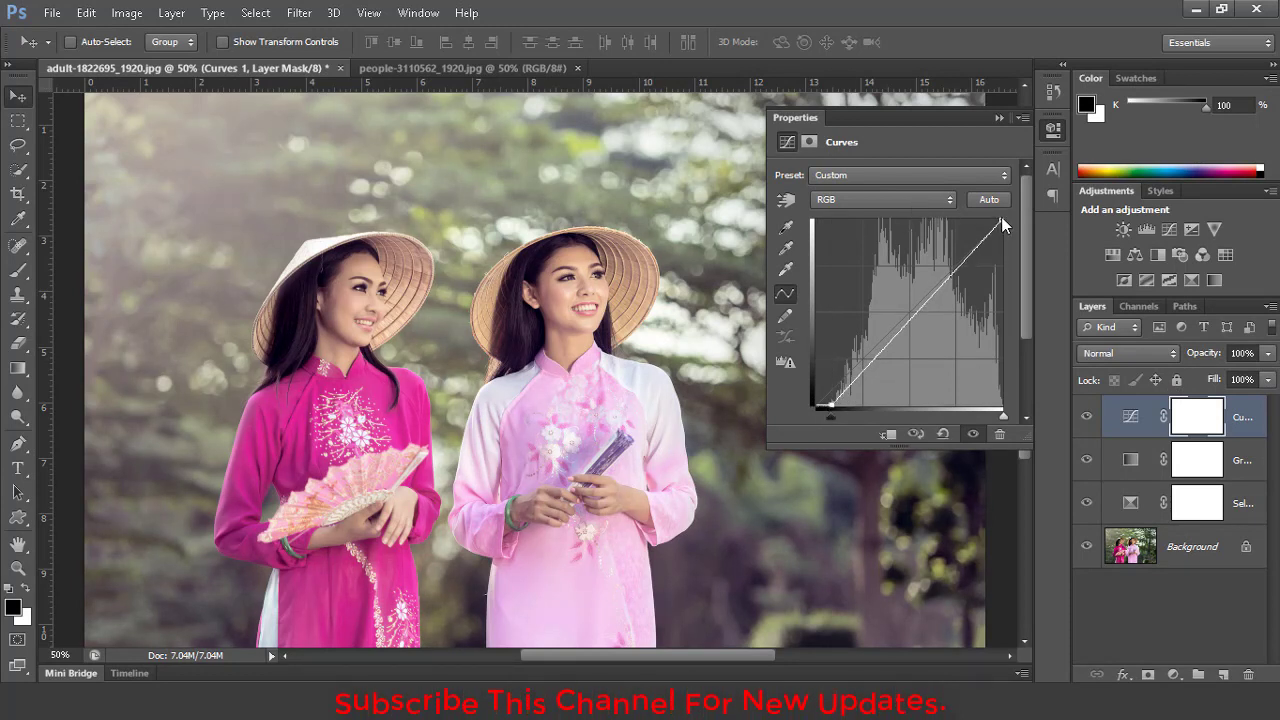
{"action": "left_click_drag", "start_coordinate": [1002, 217], "coordinate": [998, 217]}
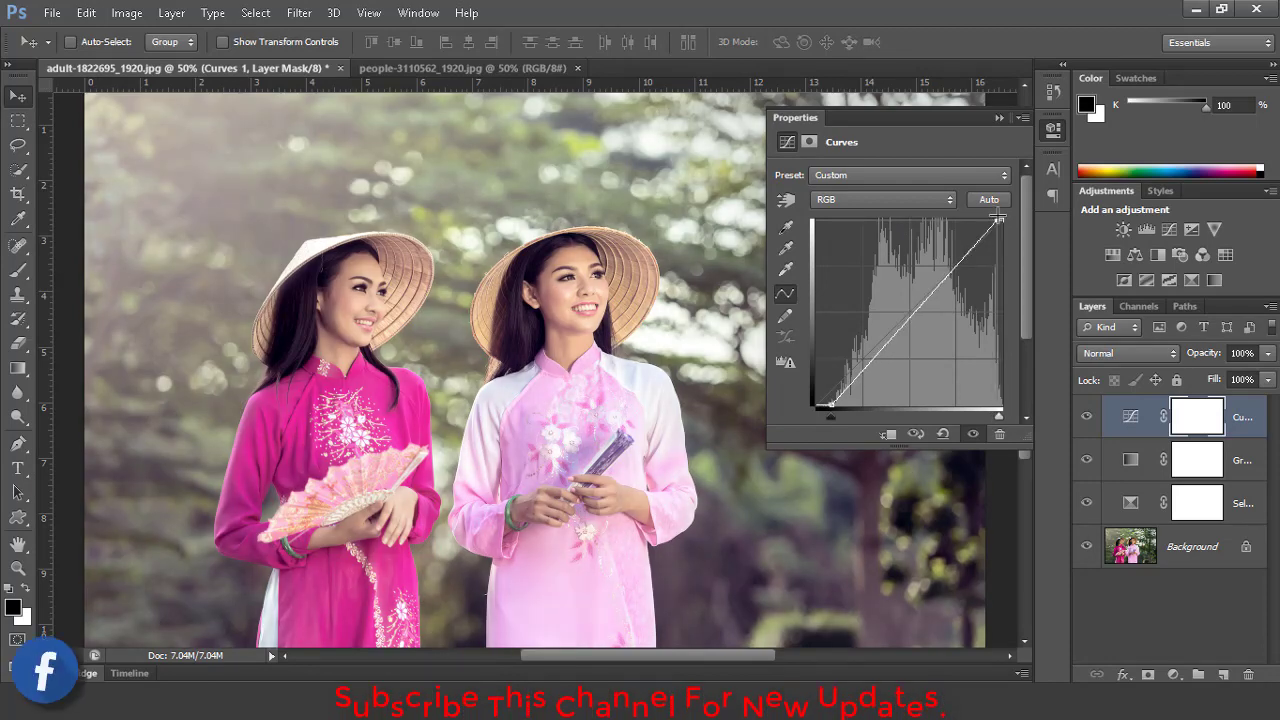
{"action": "left_click_drag", "start_coordinate": [998, 217], "coordinate": [997, 218]}
- Raise the Blue channel's shadow endpoint to add blue into the shadows
{"action": "left_click", "coordinate": [950, 199]}
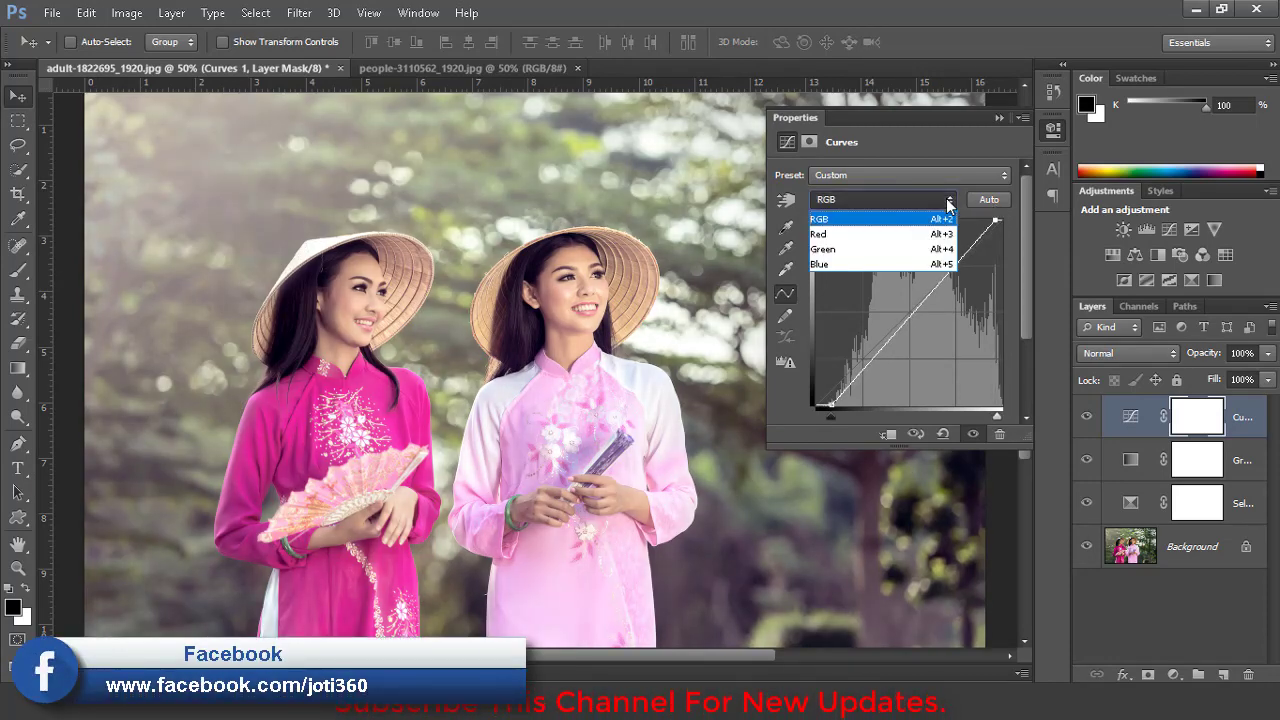
{"action": "left_click", "coordinate": [877, 263]}
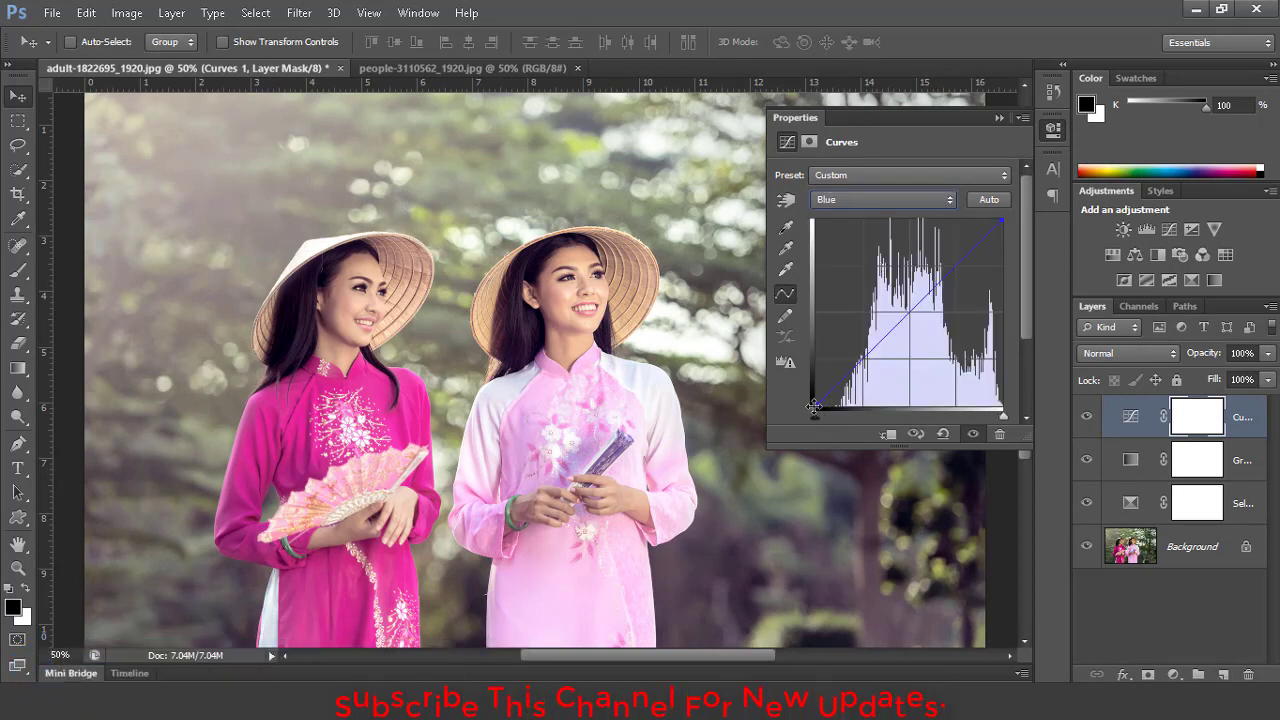
{"action": "mouse_move", "coordinate": [814, 408]}
{"action": "left_mouse_down"}
{"action": "mouse_move", "coordinate": [826, 408]}
{"action": "mouse_move", "coordinate": [801, 392]}
{"action": "left_mouse_up"}
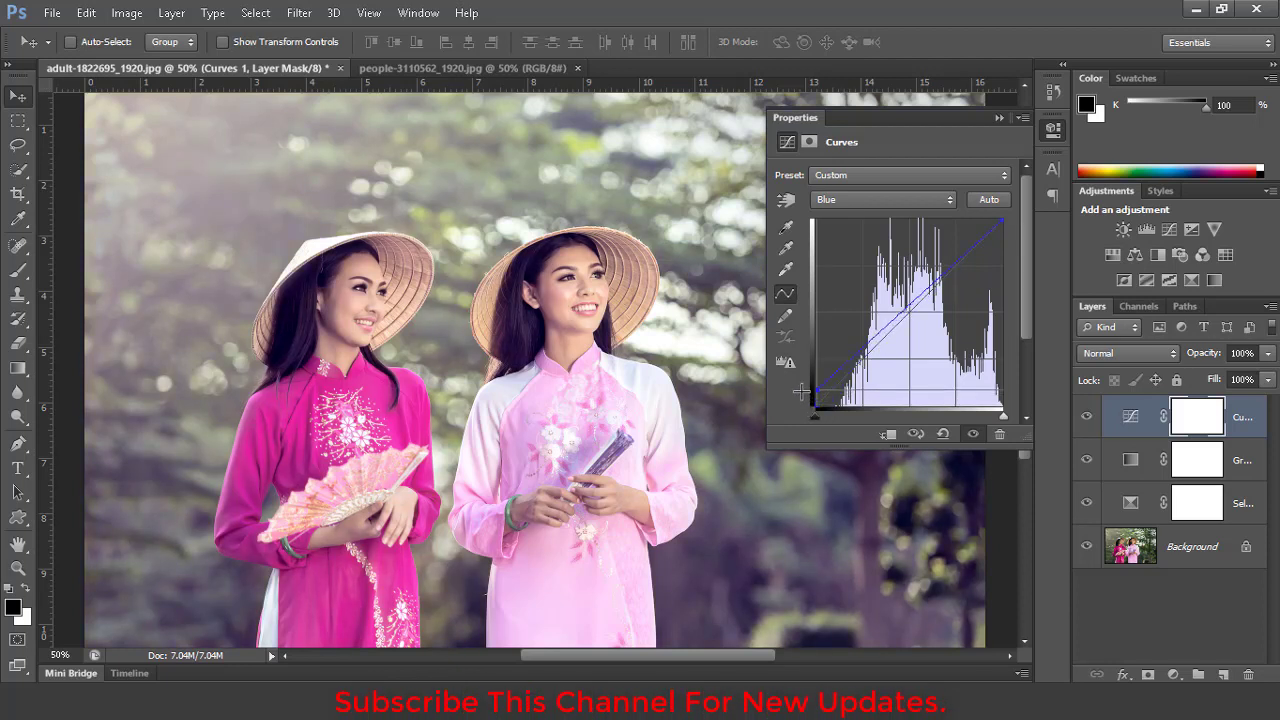
{"action": "left_click_drag", "start_coordinate": [801, 391], "coordinate": [802, 386]}
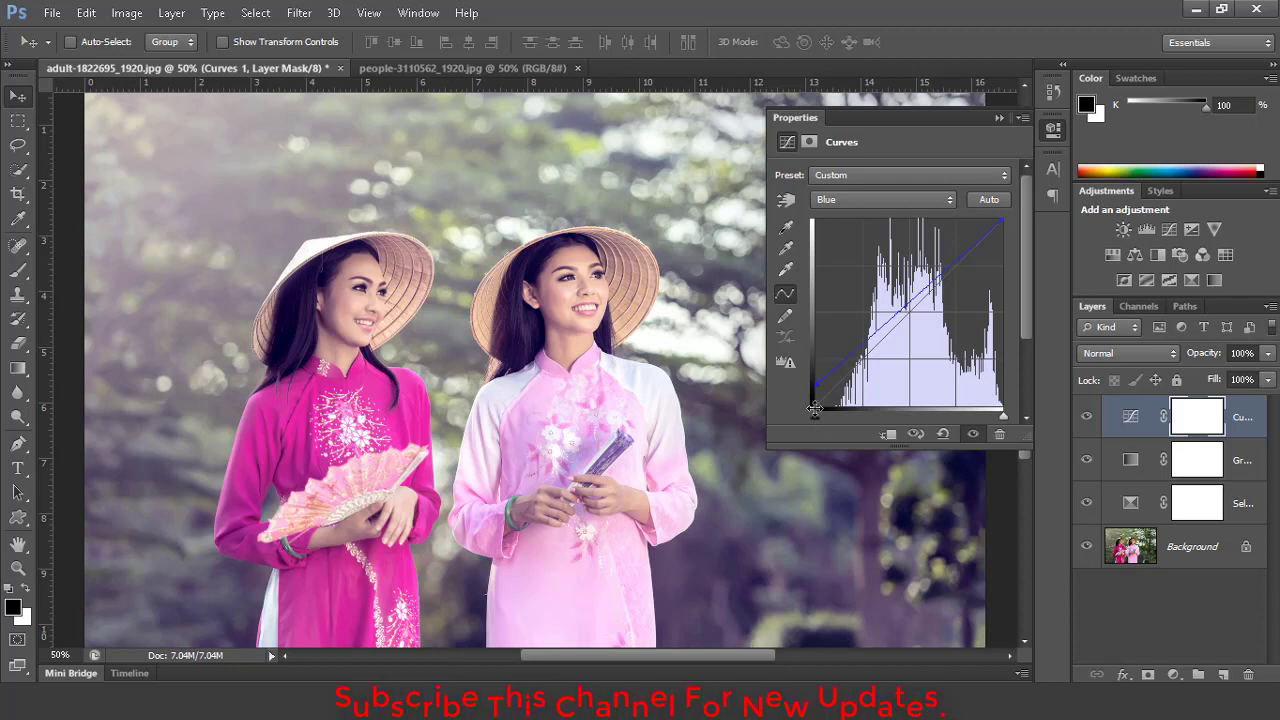
{"action": "left_click_drag", "start_coordinate": [815, 410], "coordinate": [820, 408]}
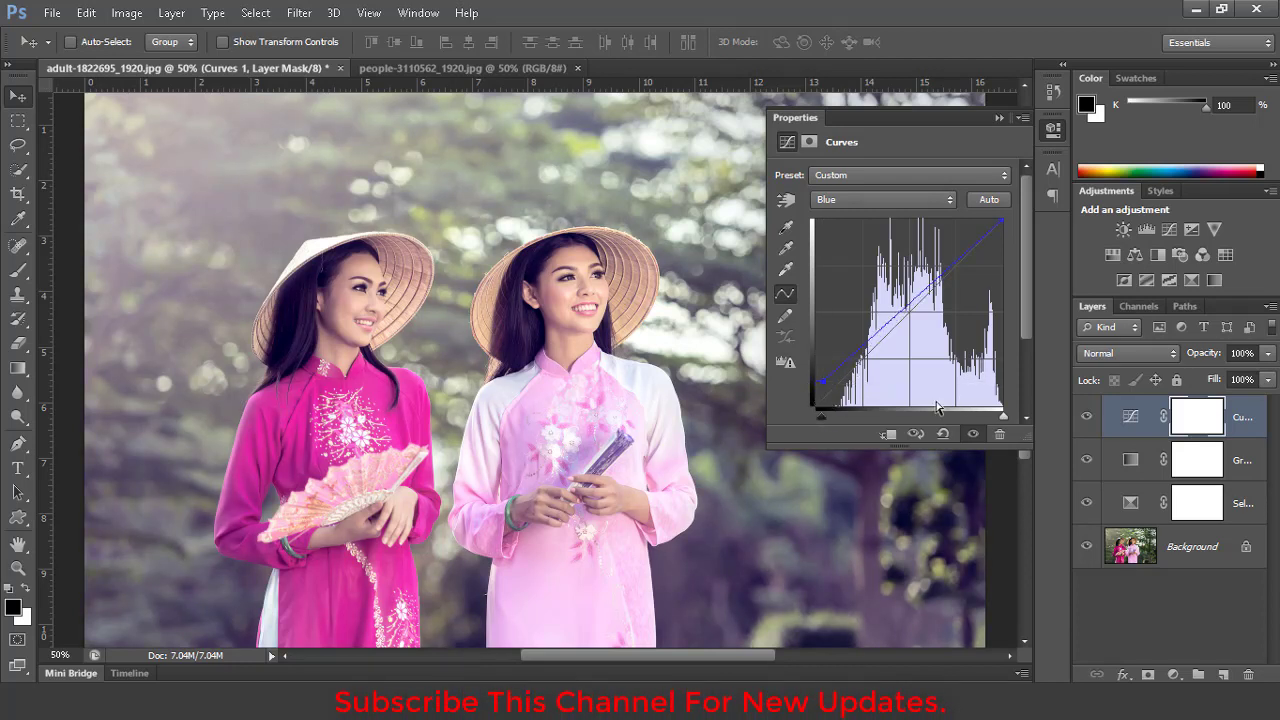
- Compare the photo with and without the Curves adjustment
{"action": "left_click", "coordinate": [1052, 129]}
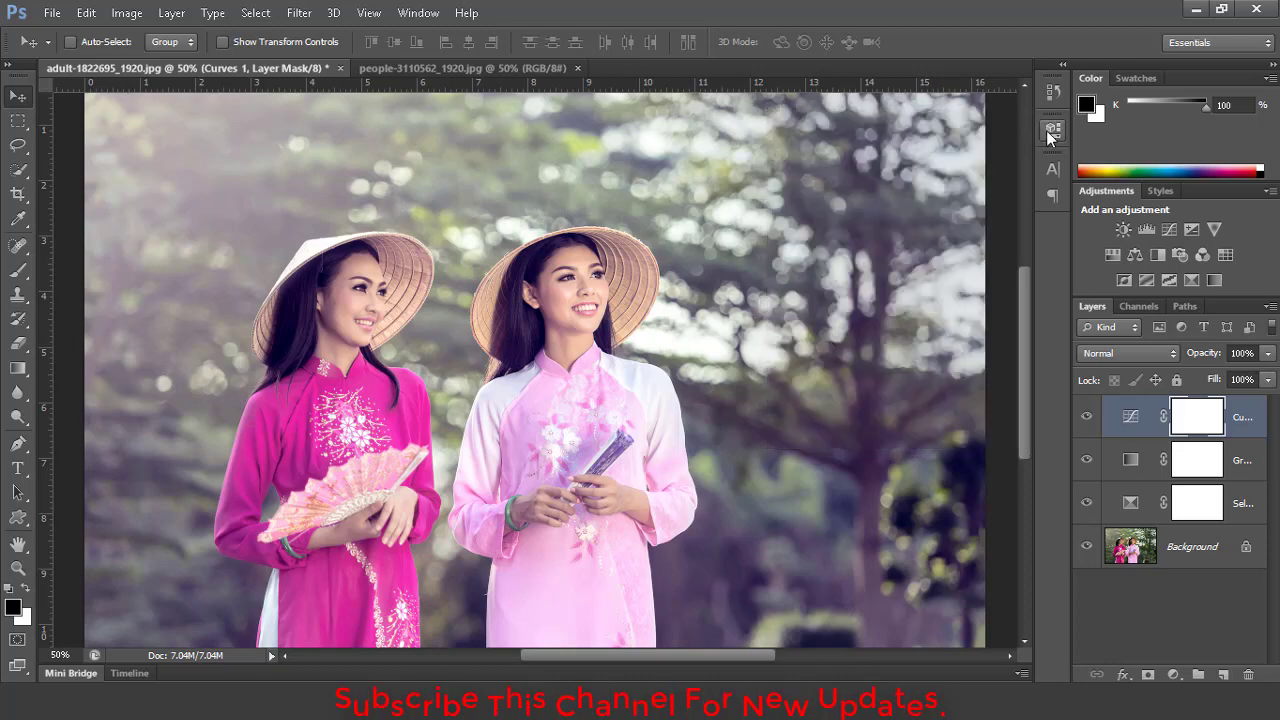
{"action": "left_click", "coordinate": [1087, 417]}
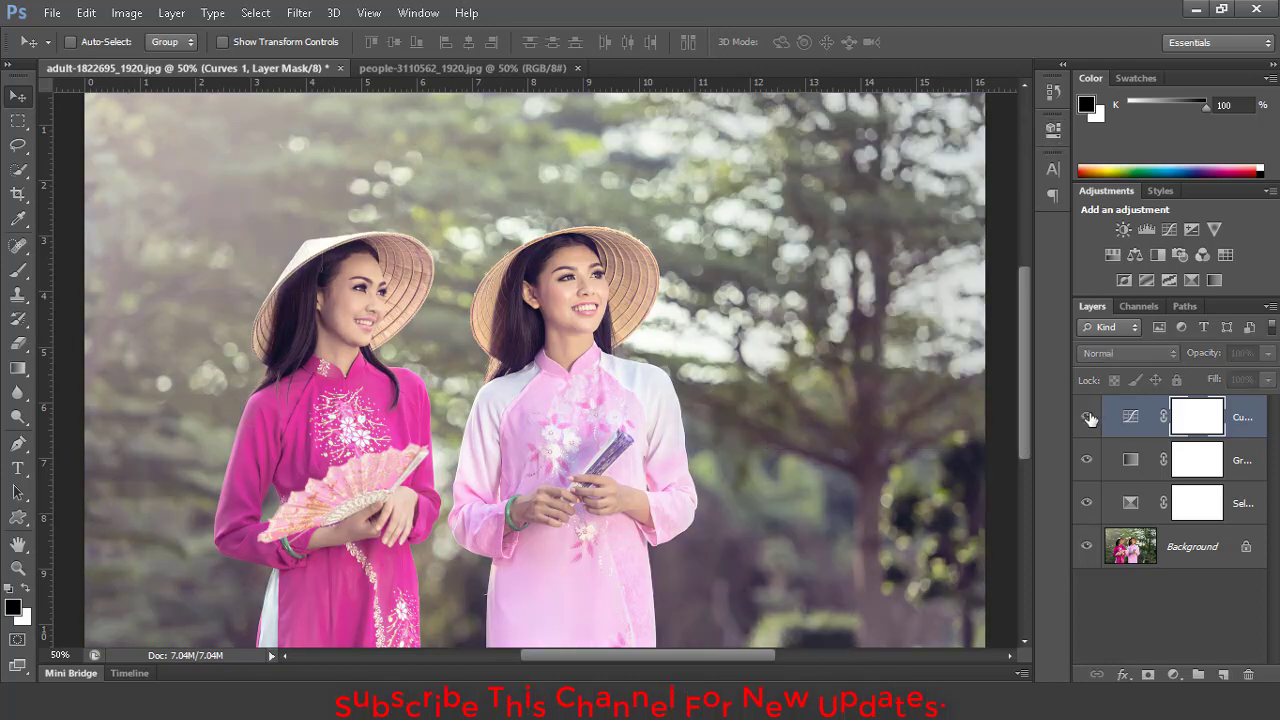
{"action": "left_click", "coordinate": [1088, 418]}
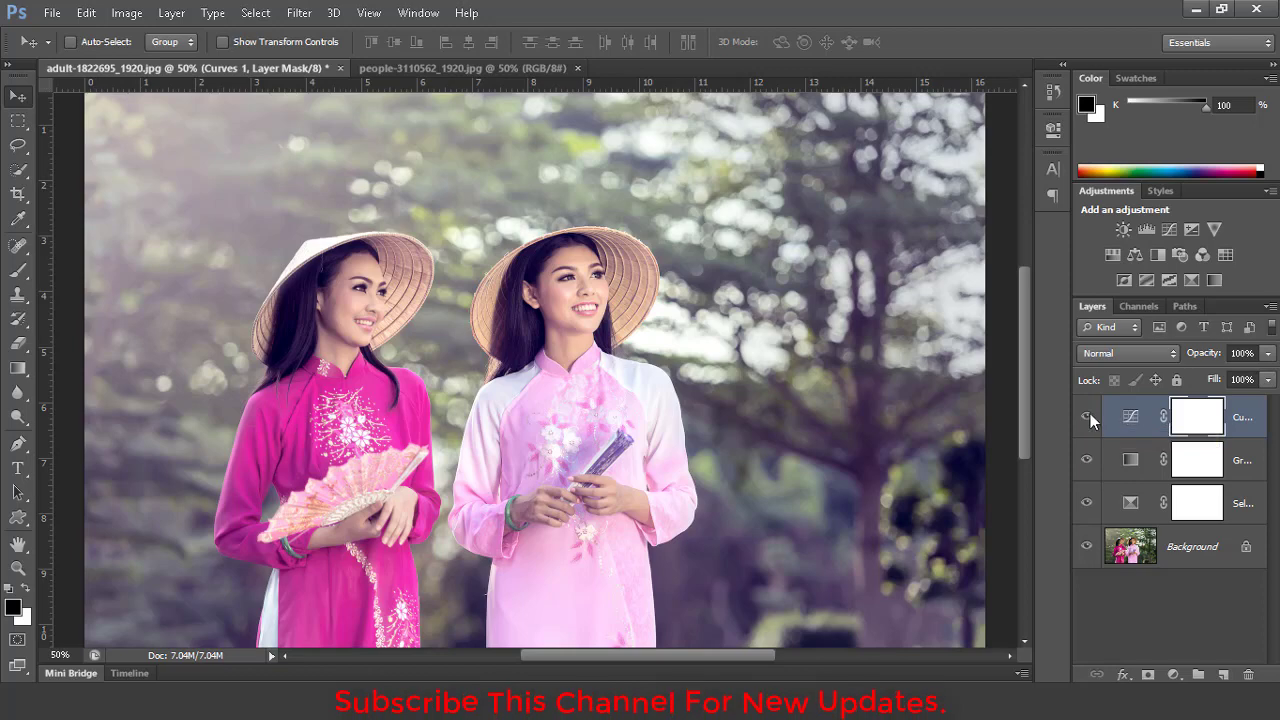
{"action": "left_click", "coordinate": [1088, 418]}
{"action": "left_click", "coordinate": [1088, 418]}
- Add a Solid Color fill layer in light pink ffc5c5
{"action": "left_click", "coordinate": [1173, 672]}
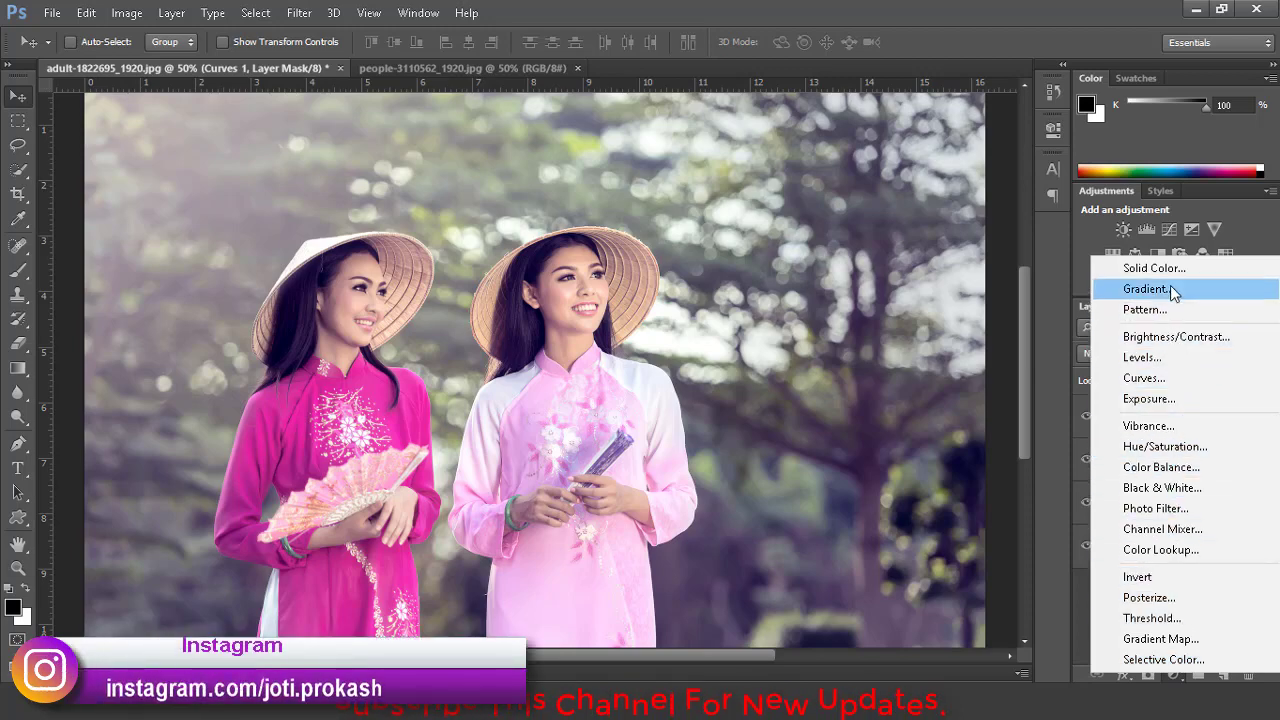
{"action": "left_click", "coordinate": [1206, 272]}
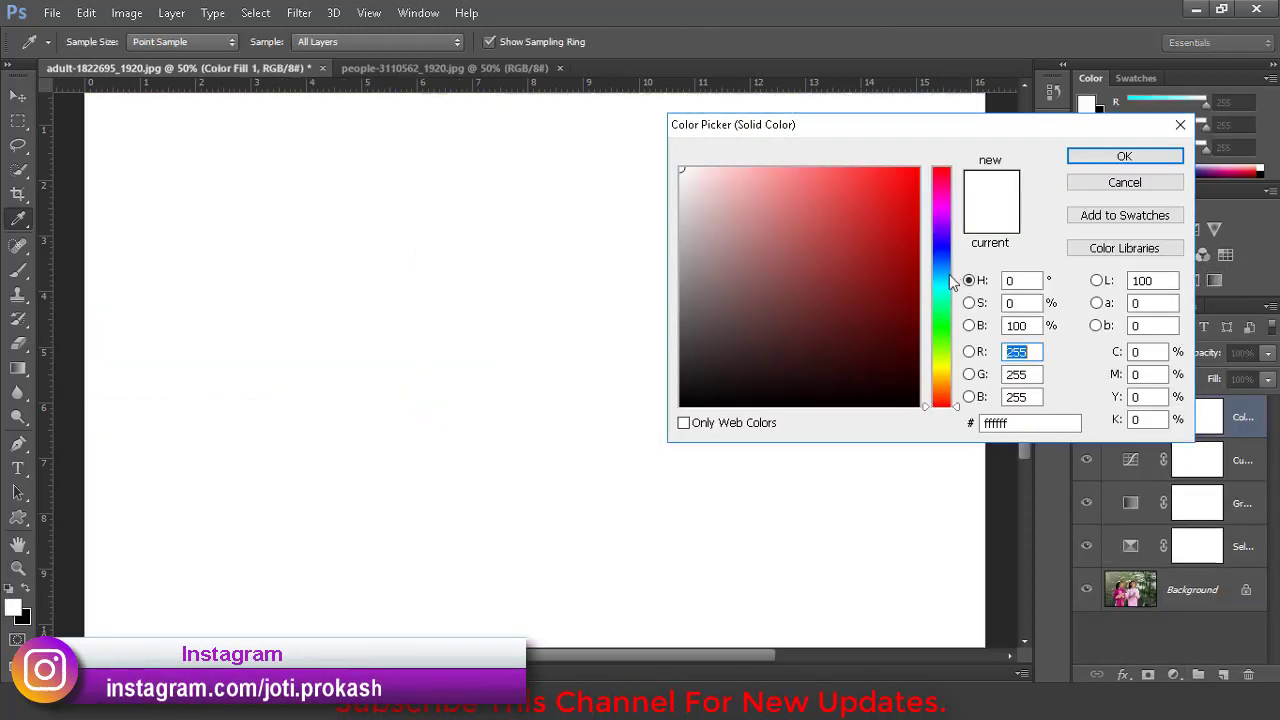
{"action": "left_click_drag", "start_coordinate": [950, 402], "coordinate": [962, 170]}
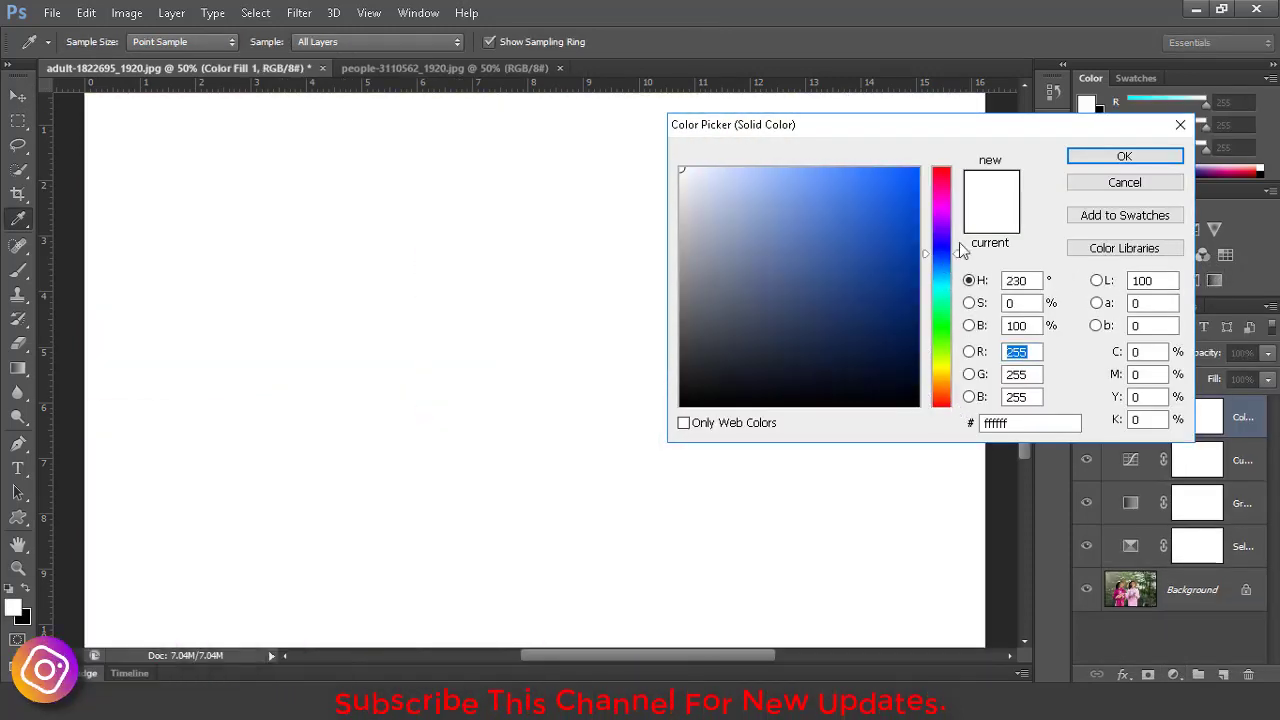
{"action": "left_click_drag", "start_coordinate": [712, 167], "coordinate": [734, 167]}
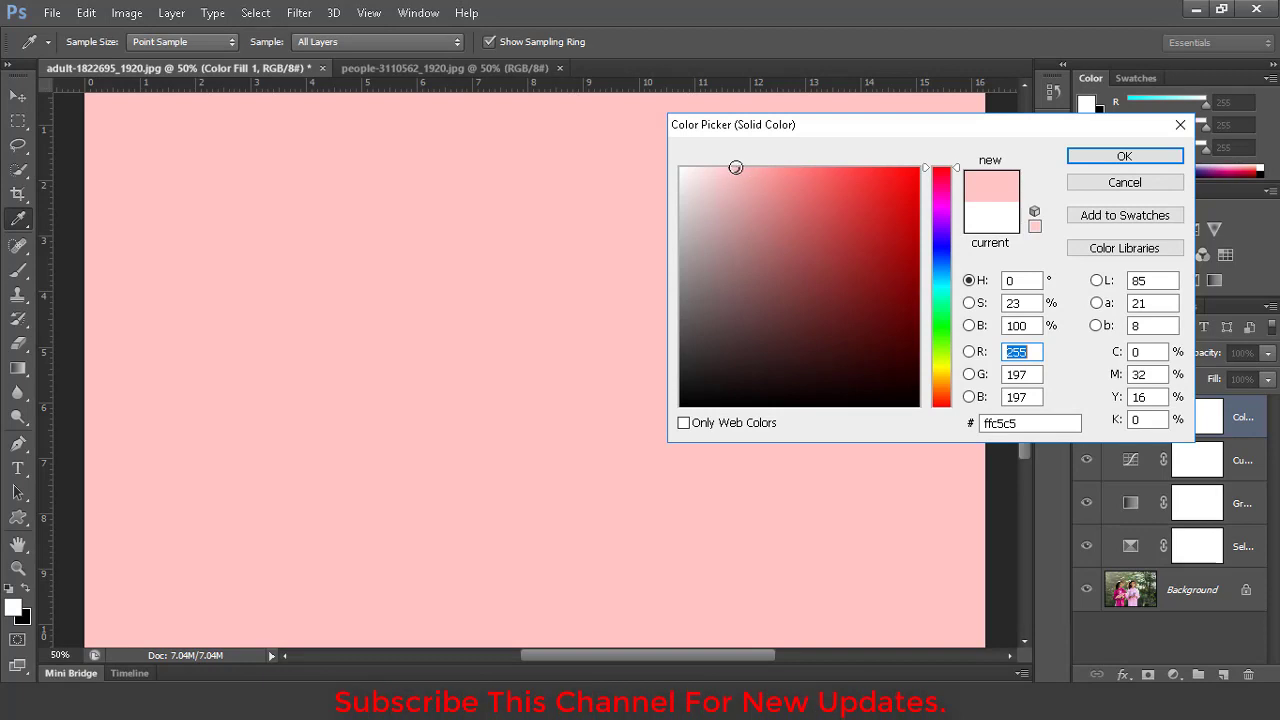
{"action": "left_click", "coordinate": [1082, 160]}
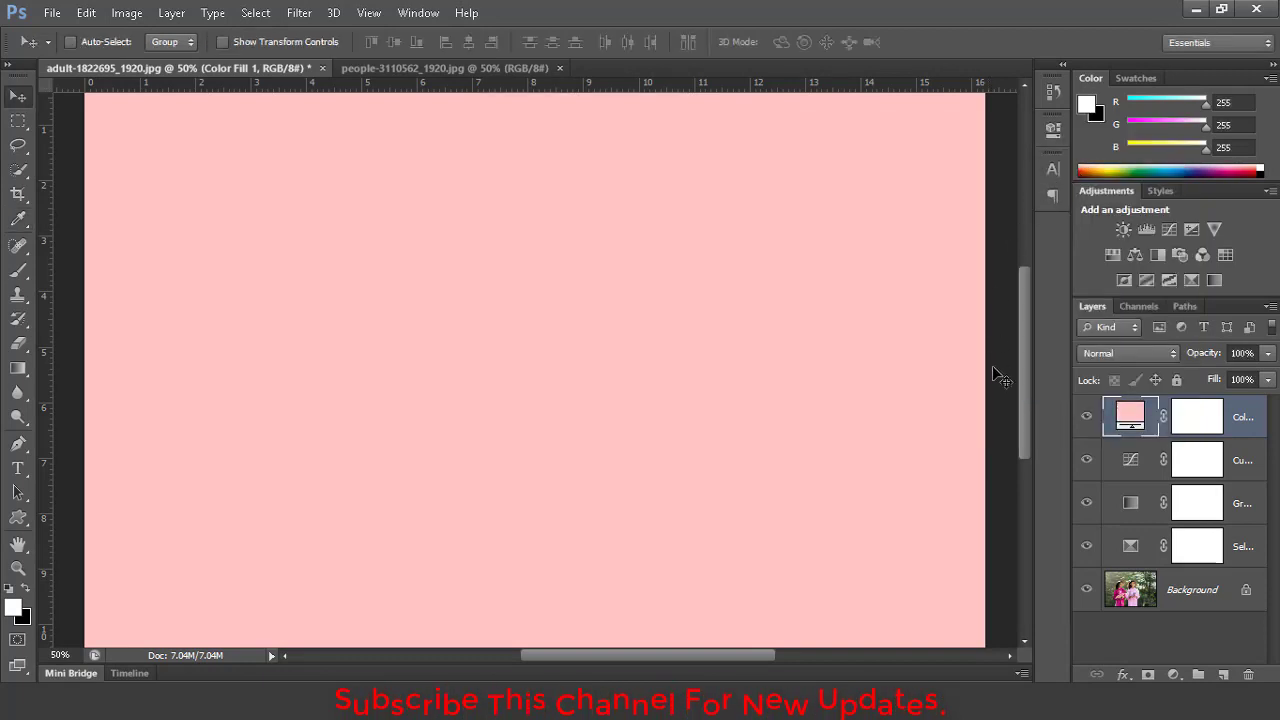
- Set the Color Fill layer to Soft Light blend mode with 20% opacity
{"action": "left_click", "coordinate": [1150, 355]}
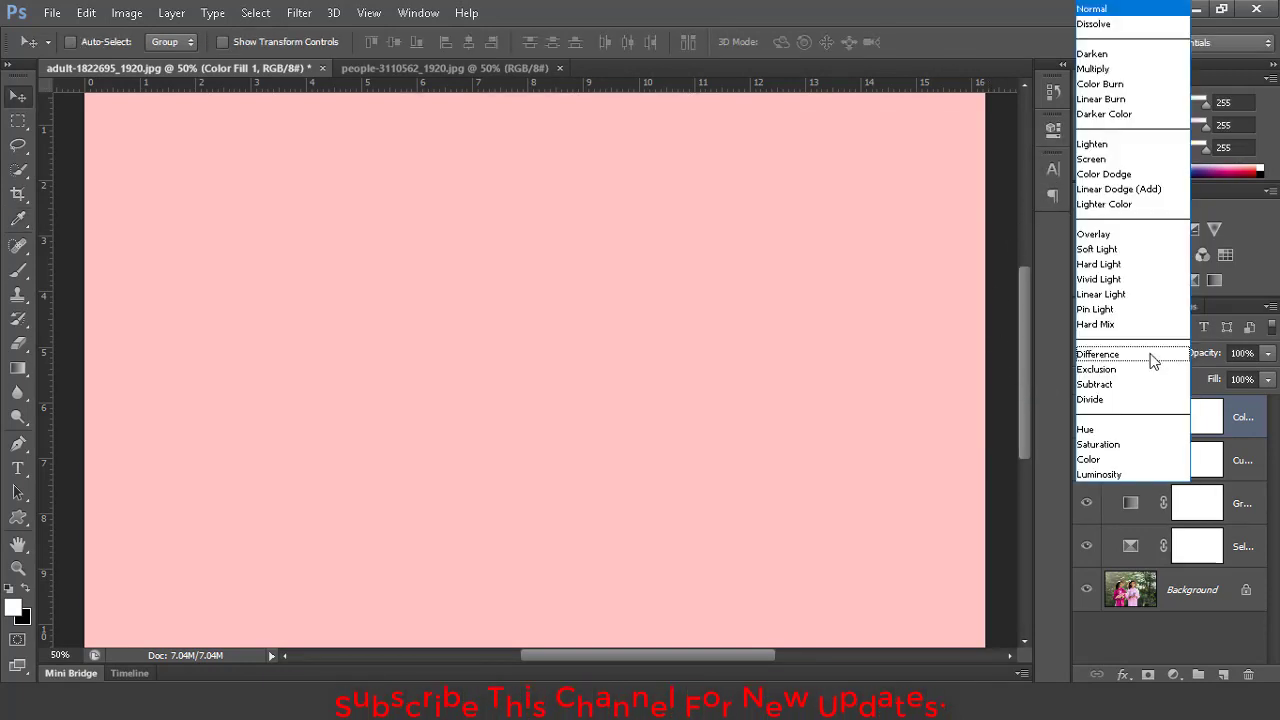
{"action": "left_click", "coordinate": [1141, 256]}
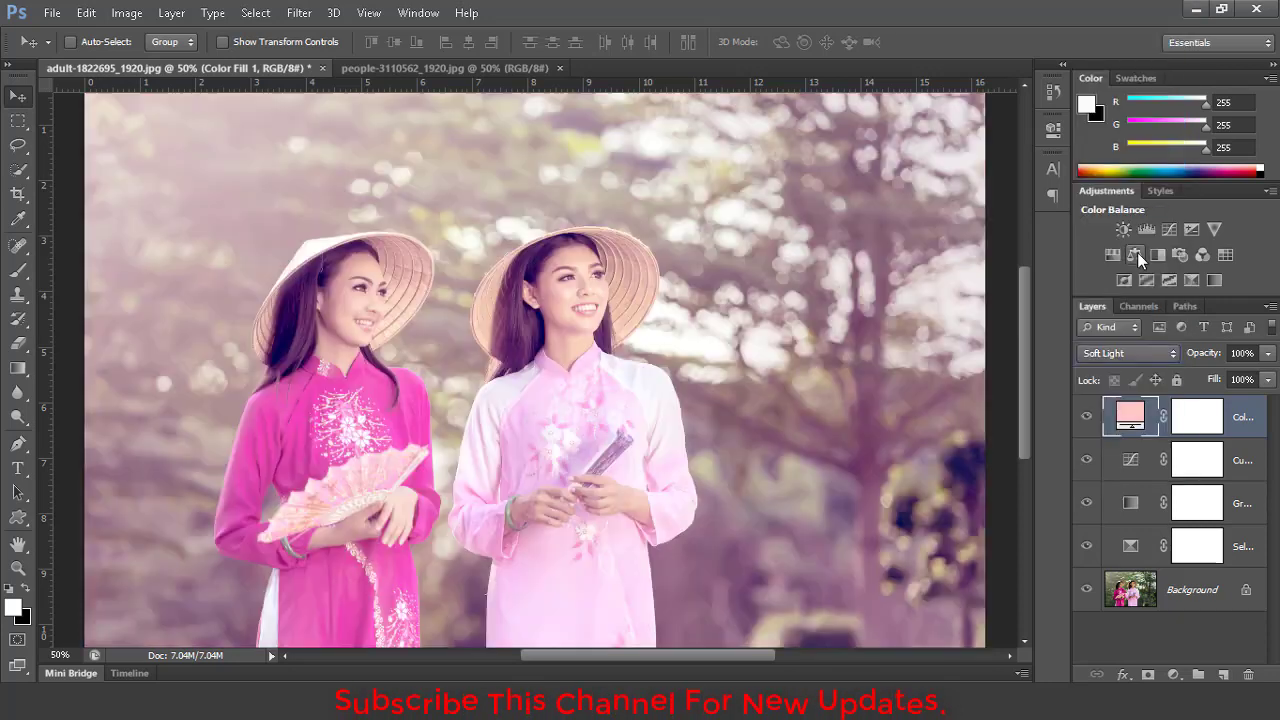
{"action": "left_click_drag", "start_coordinate": [1268, 358], "coordinate": [1198, 374]}
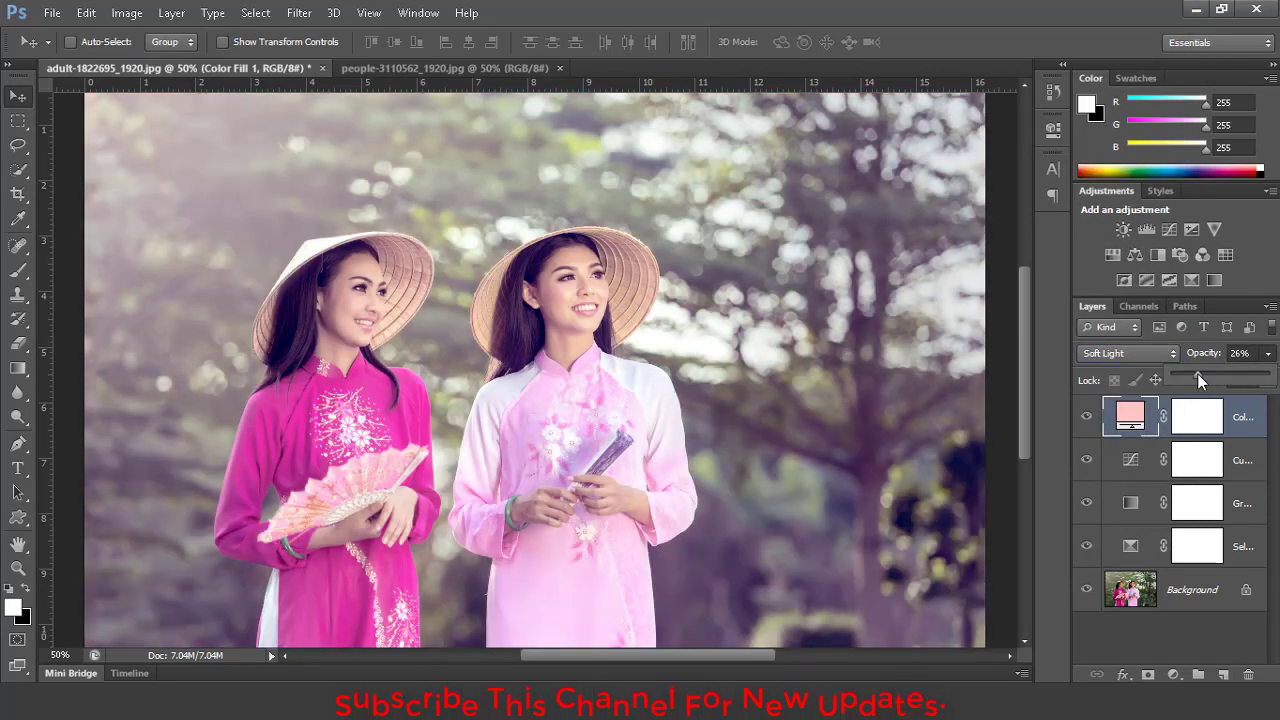
{"action": "left_click_drag", "start_coordinate": [1193, 374], "coordinate": [1191, 374]}
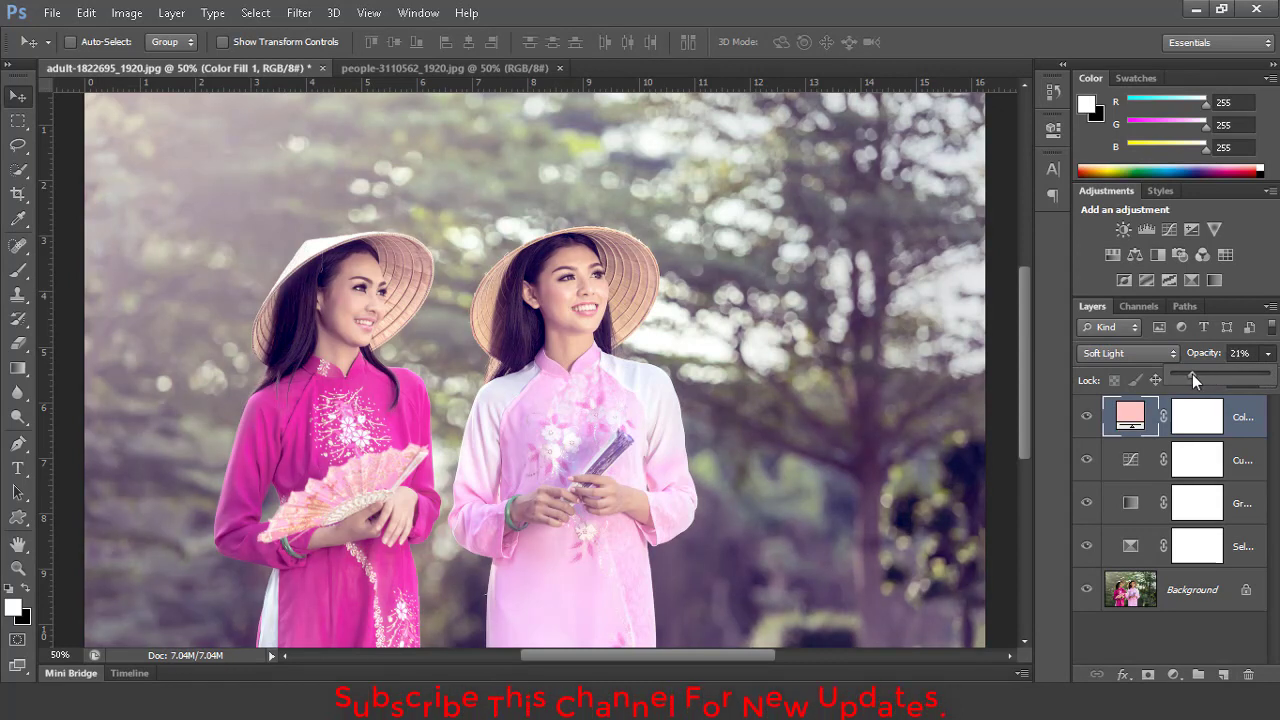
{"action": "left_click", "coordinate": [1267, 360]}
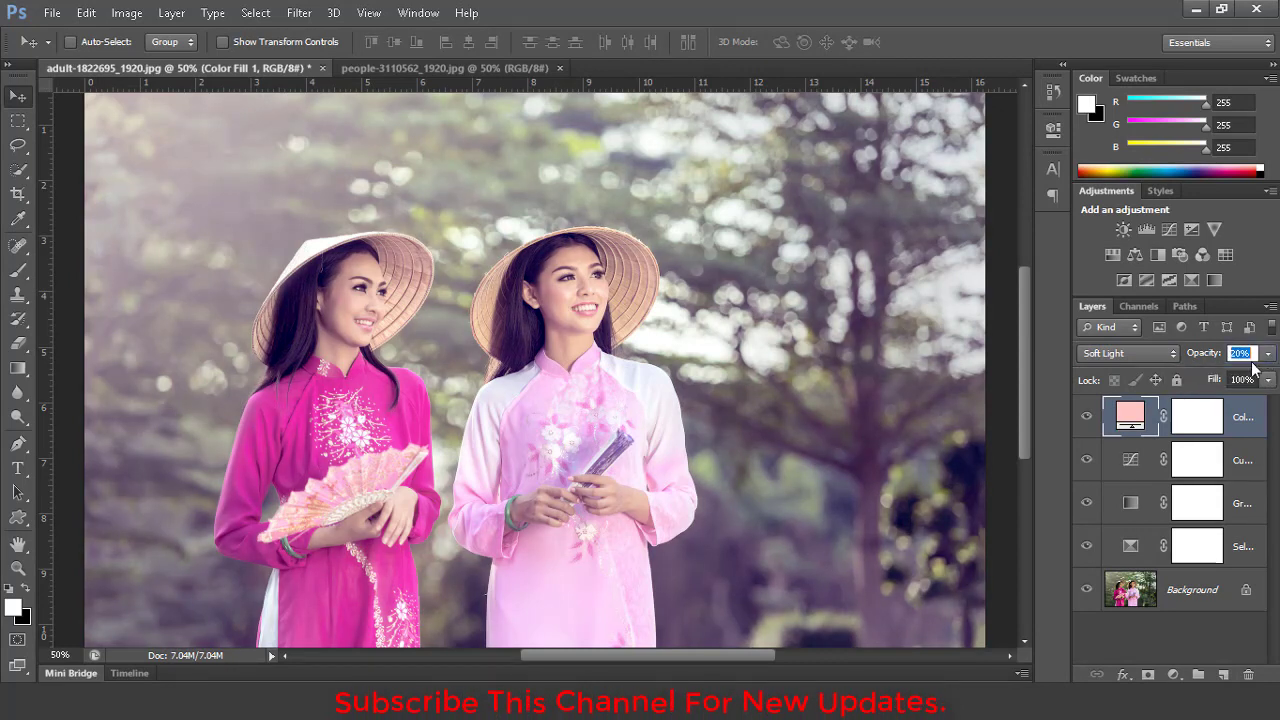
{"action": "left_click", "coordinate": [1267, 360]}
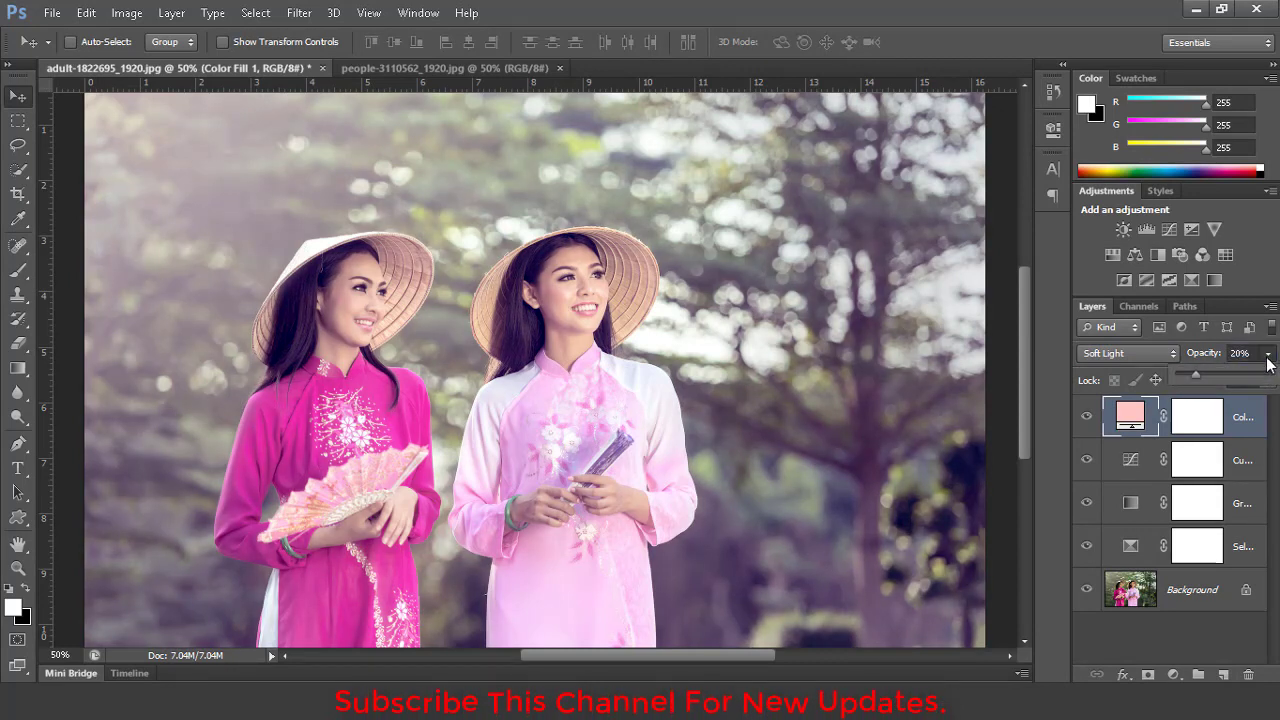
- Select the Color Fill, Curves, Gradient Map and Selective Color layers and group them with Ctrl+G
{"action": "left_click", "coordinate": [1113, 490]}
{"action": "left_click", "coordinate": [1113, 460], "text": "shift"}
{"action": "left_click", "coordinate": [1113, 500], "text": "shift"}
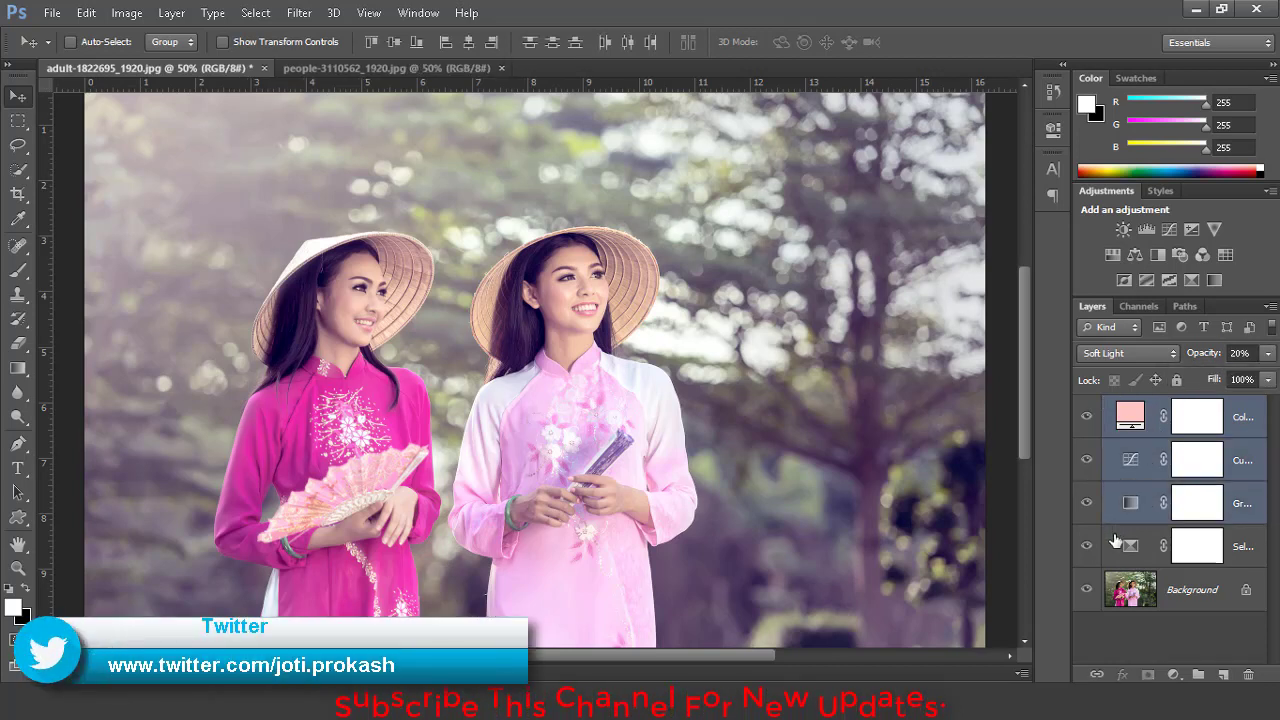
{"action": "left_click", "coordinate": [1116, 540], "text": "shift"}
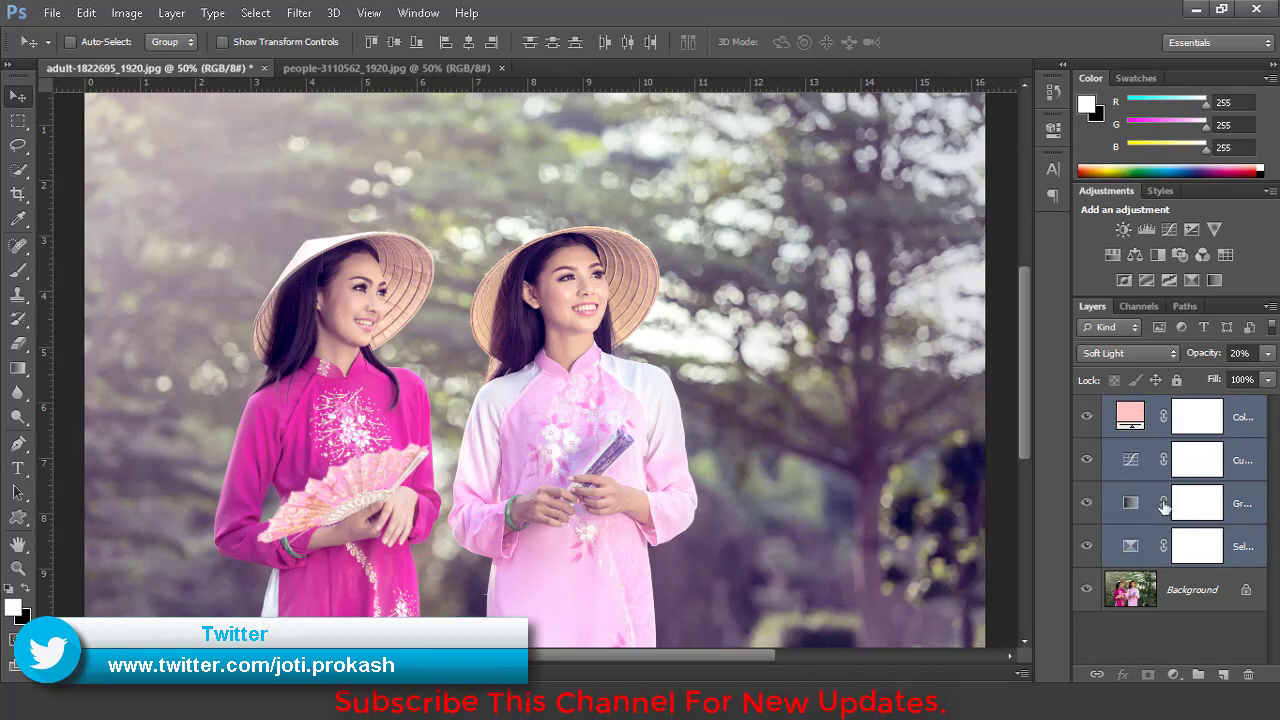
{"action": "right_click", "coordinate": [1112, 505]}
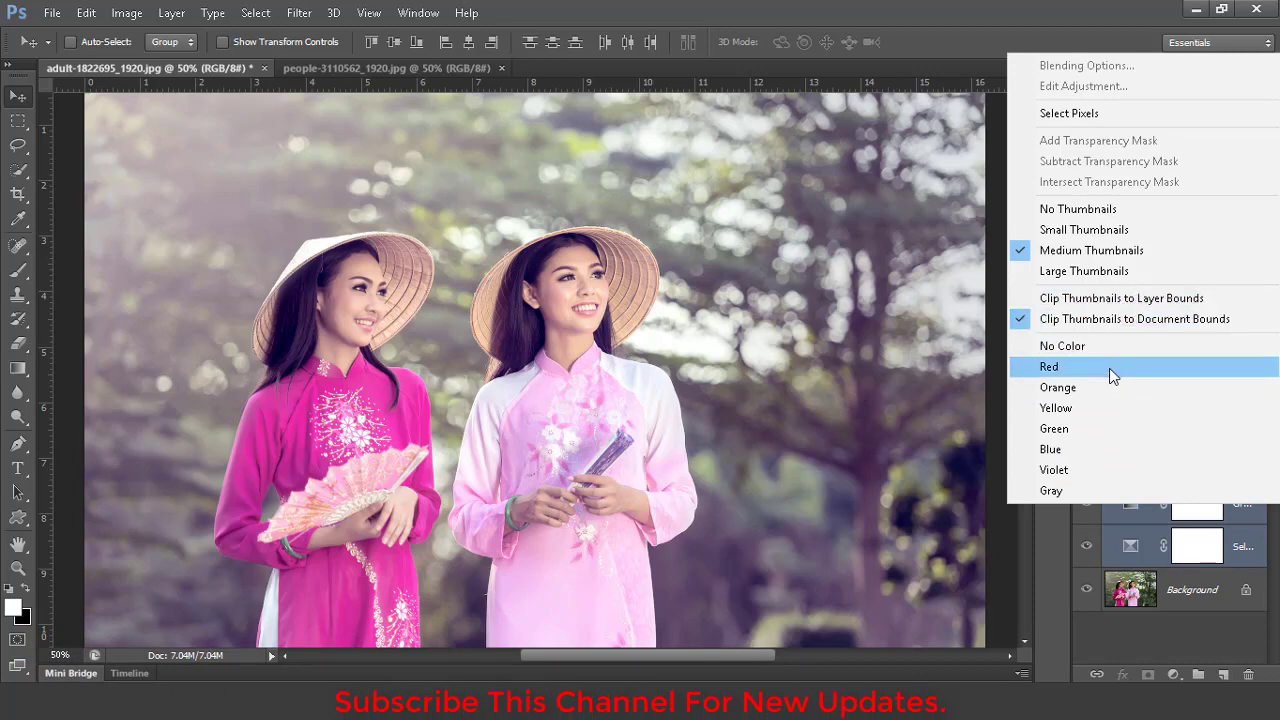
{"action": "left_click", "coordinate": [1103, 622]}
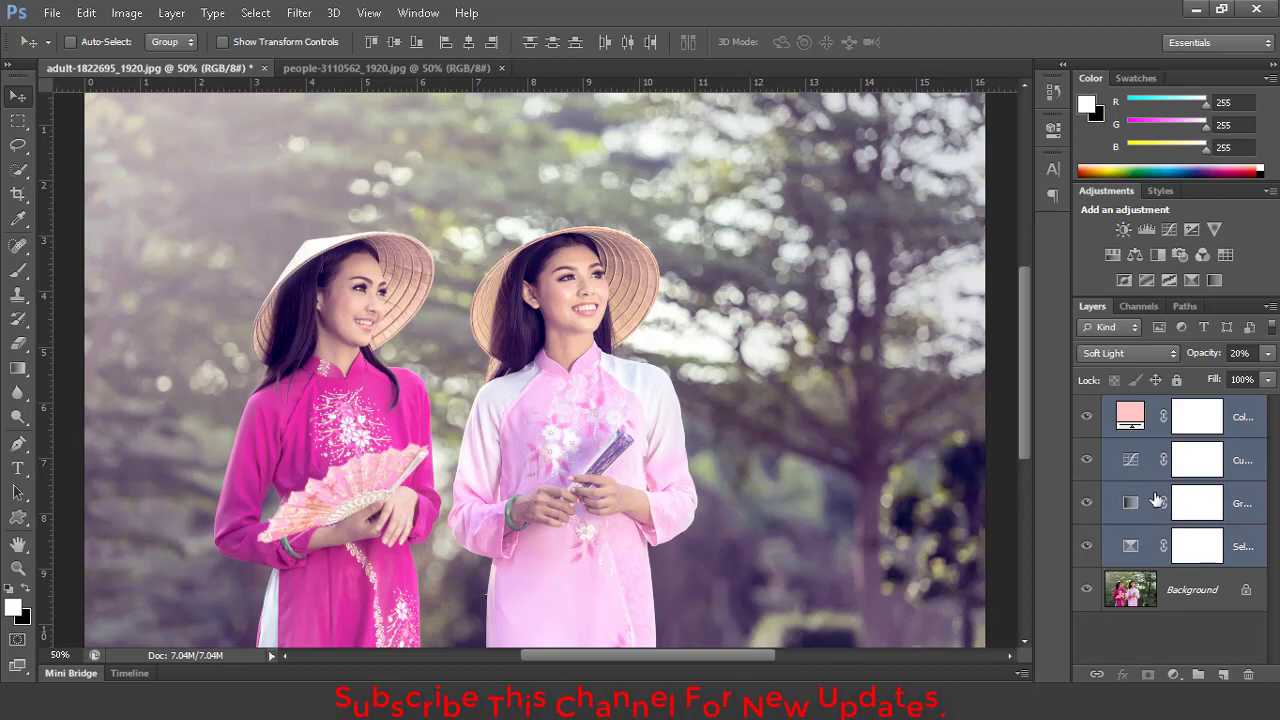
{"action": "key", "text": "ctrl+g"}
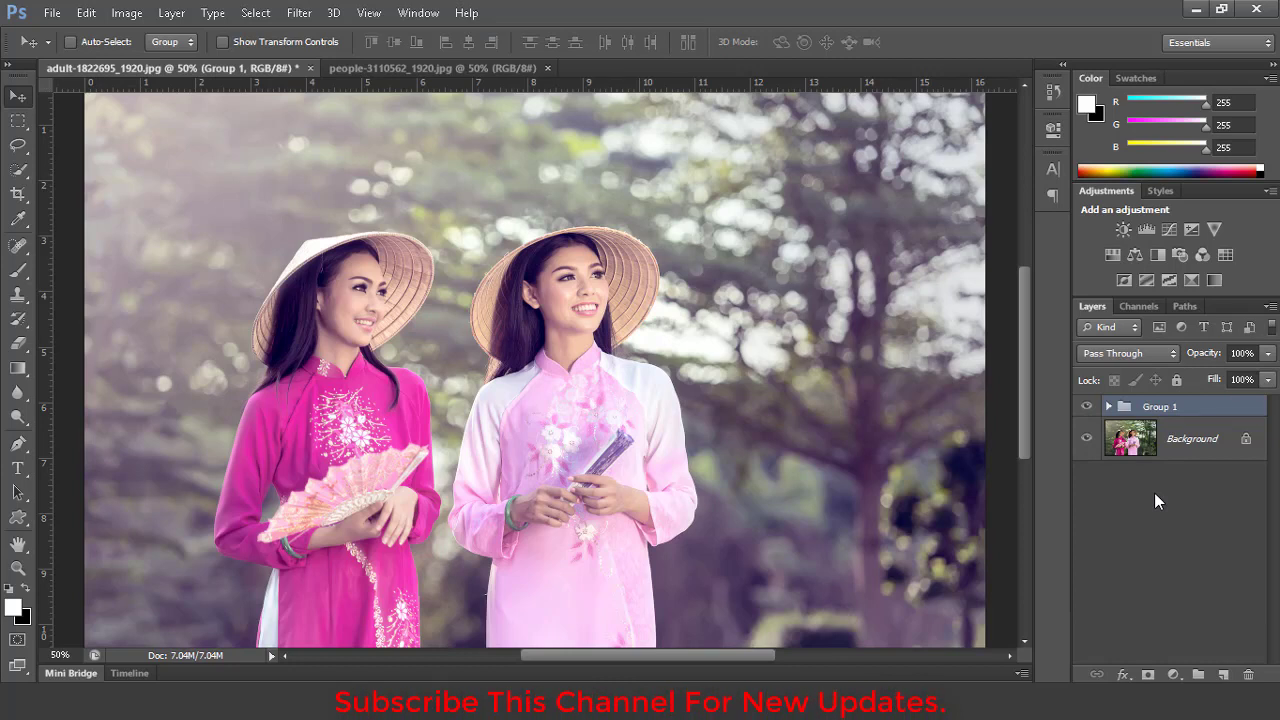
- Rename Group 1 to 'Pastel Color Effect' and toggle its visibility off and on to compare
{"action": "double_click", "coordinate": [1164, 407]}
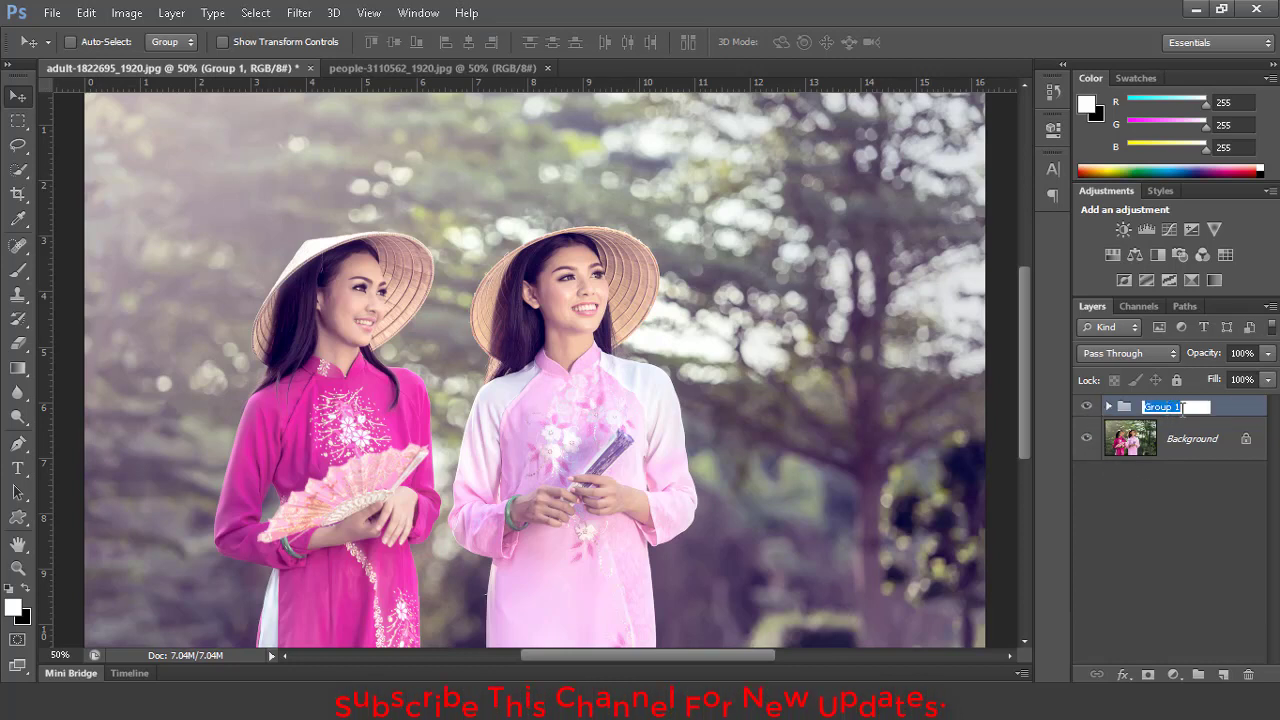
{"action": "type", "text": "Pastel Color Effect"}
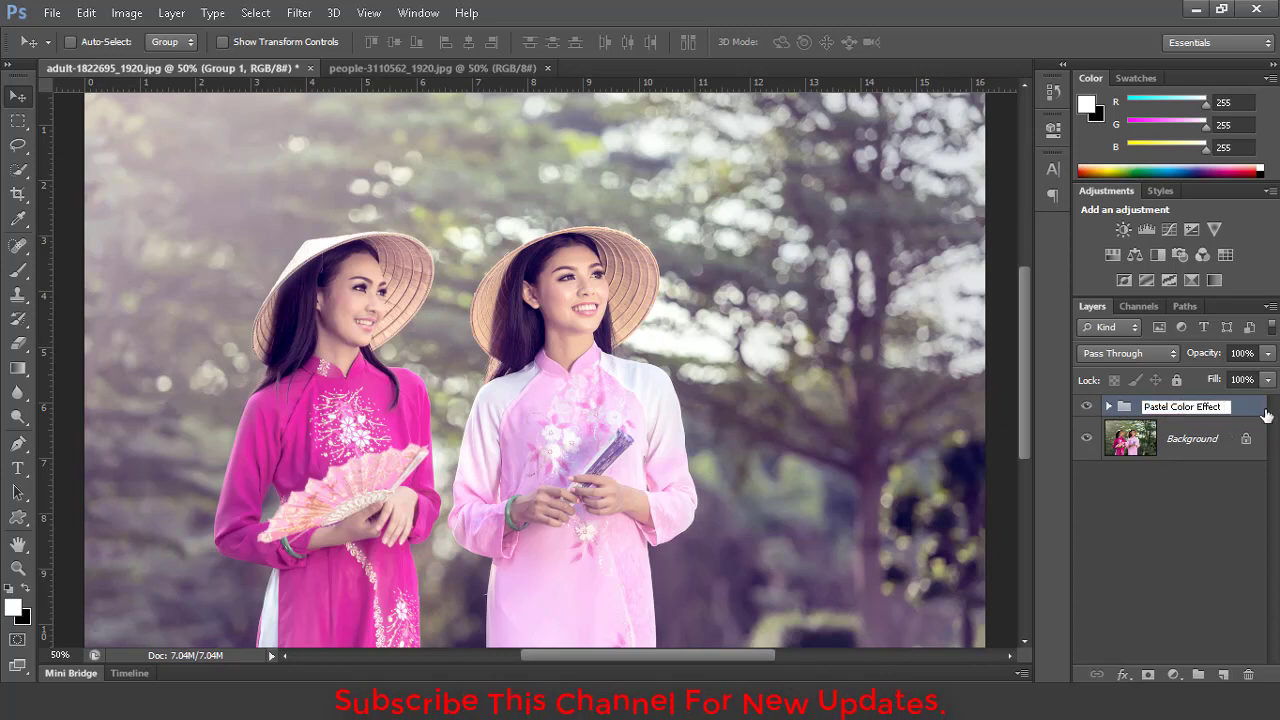
{"action": "key", "text": "Return"}
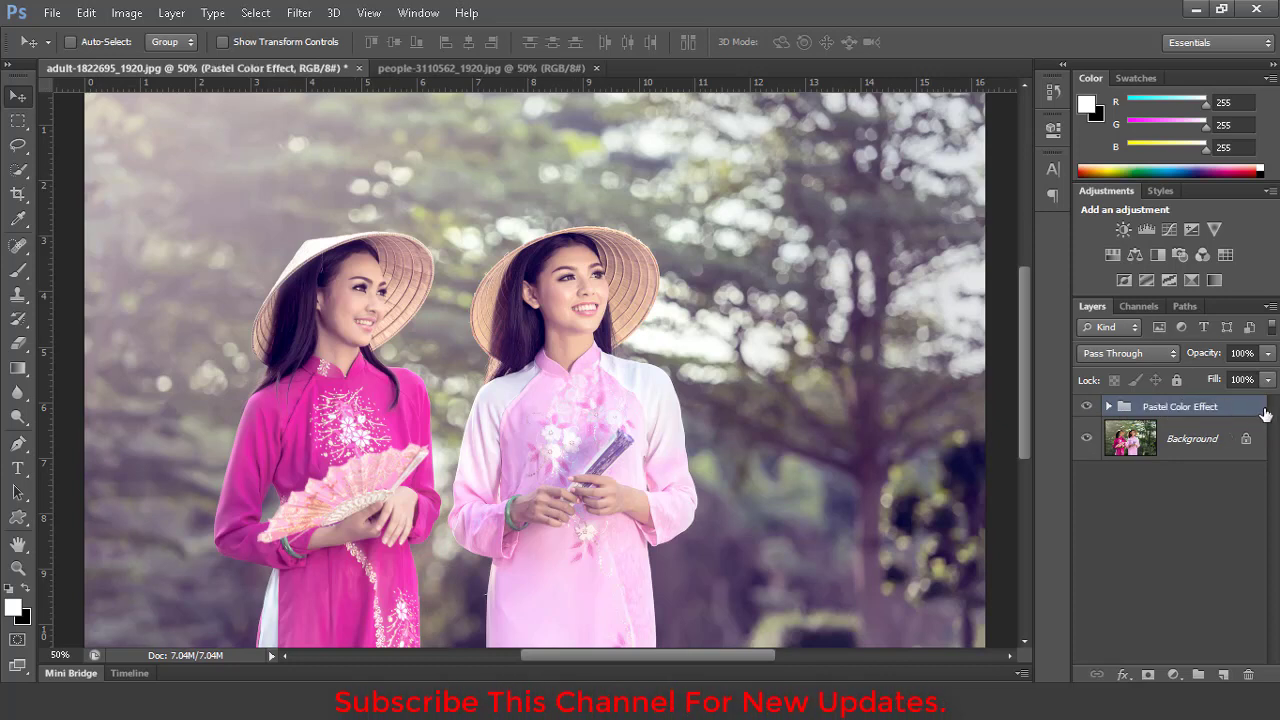
{"action": "left_click", "coordinate": [1087, 407]}
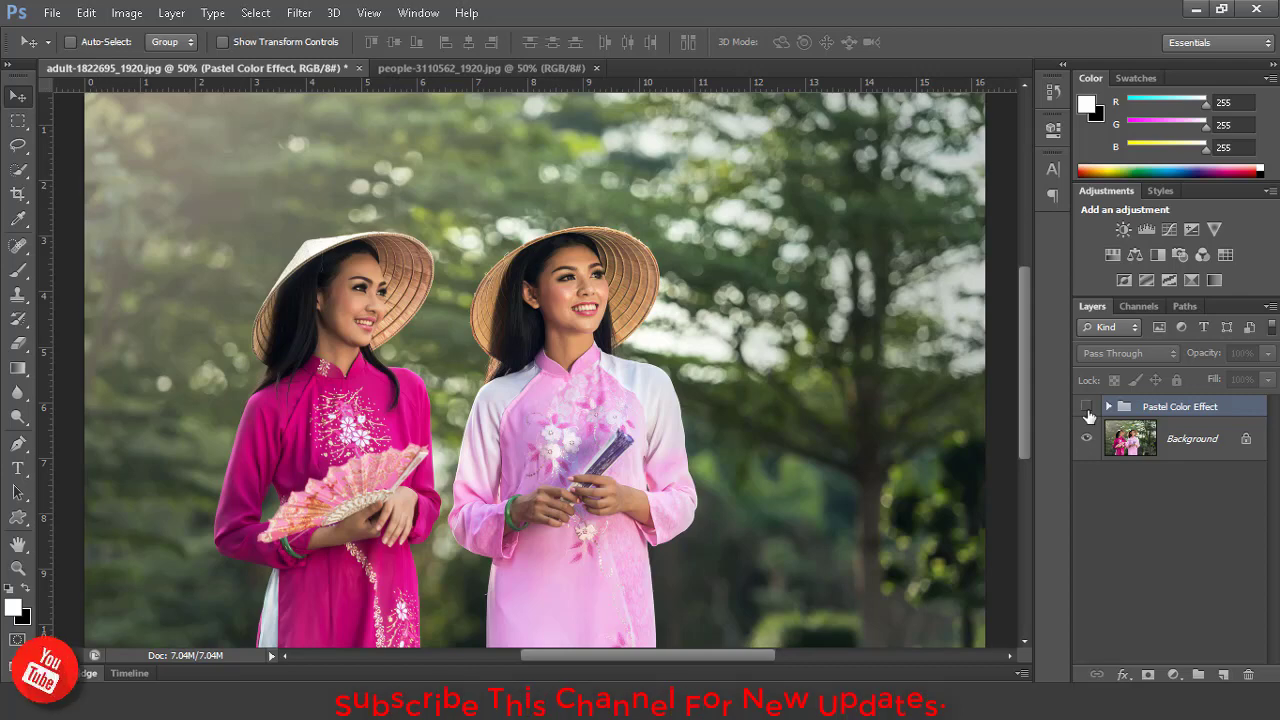
{"action": "left_click", "coordinate": [1088, 409]}
{"action": "left_click", "coordinate": [1088, 409]}
{"action": "left_click", "coordinate": [1087, 408]}
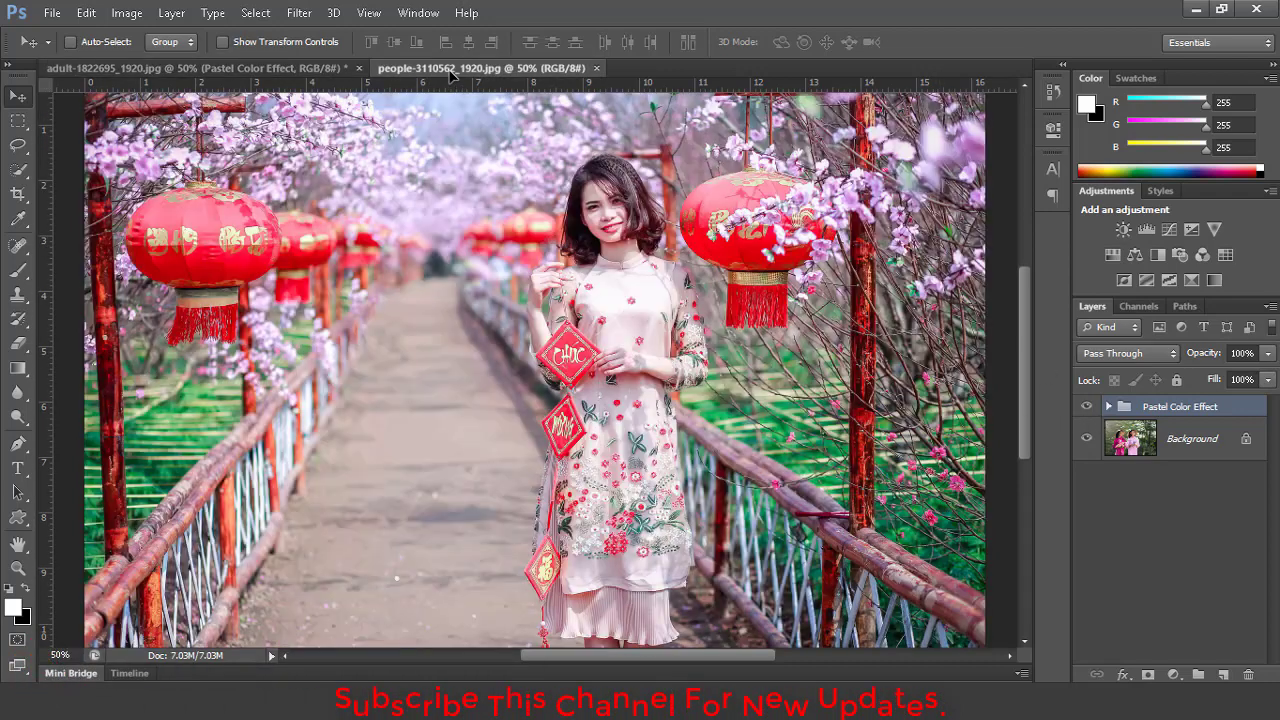
- Copy the Pastel Color Effect group onto people-3110562_1920.jpg, compare, then return to adult-1822695_1920.jpg
{"action": "left_click_drag", "start_coordinate": [450, 75], "coordinate": [458, 148]}
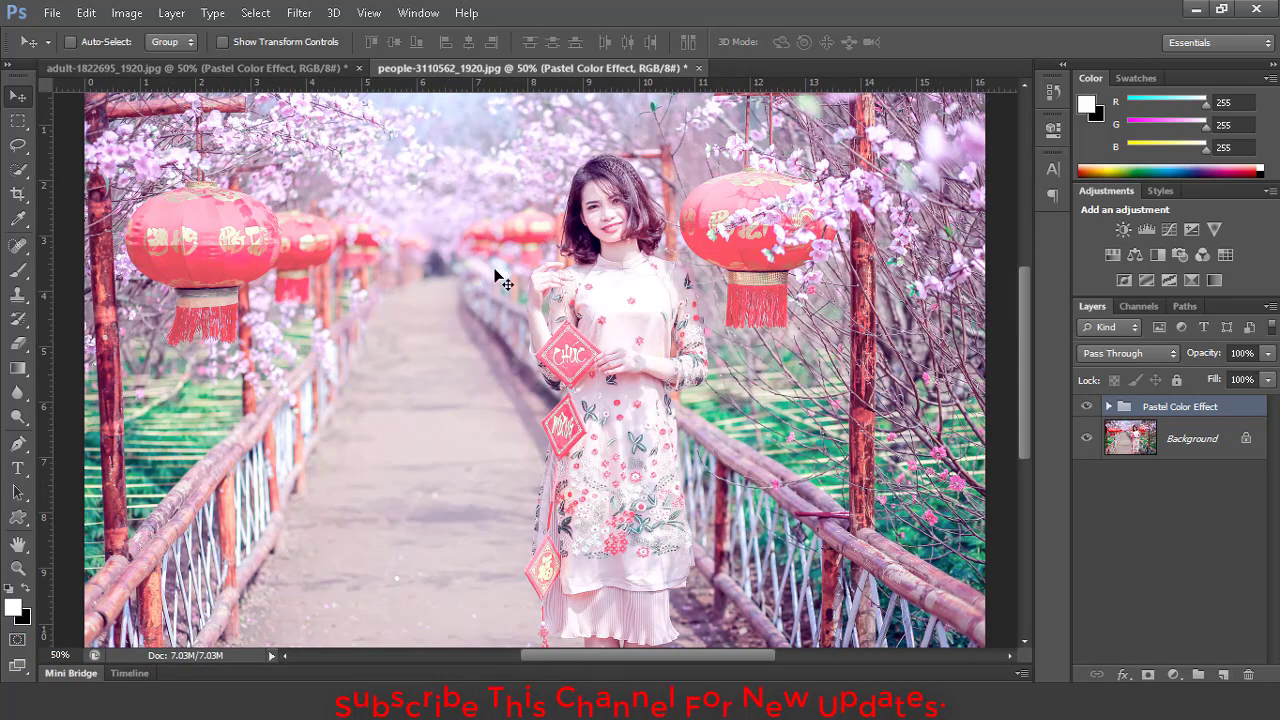
{"action": "left_click", "coordinate": [1085, 410]}
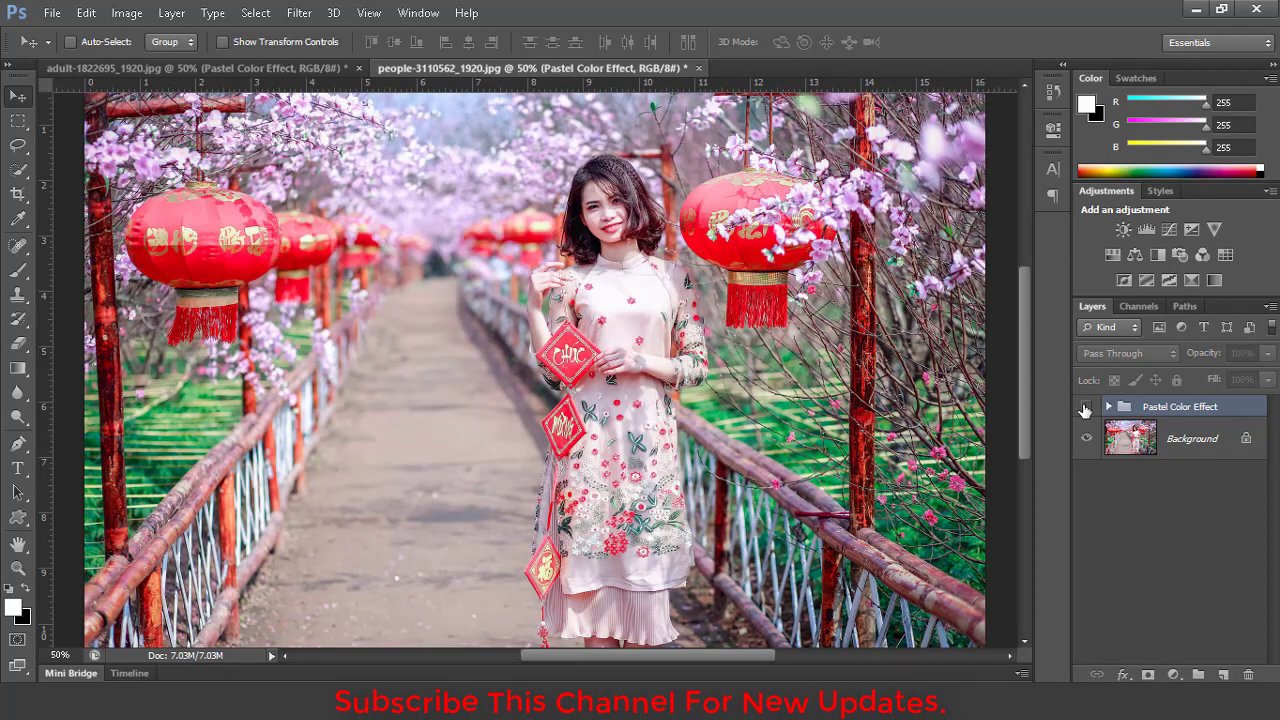
{"action": "left_click", "coordinate": [1085, 407]}
{"action": "left_click", "coordinate": [1085, 407]}
{"action": "left_click", "coordinate": [1085, 407]}
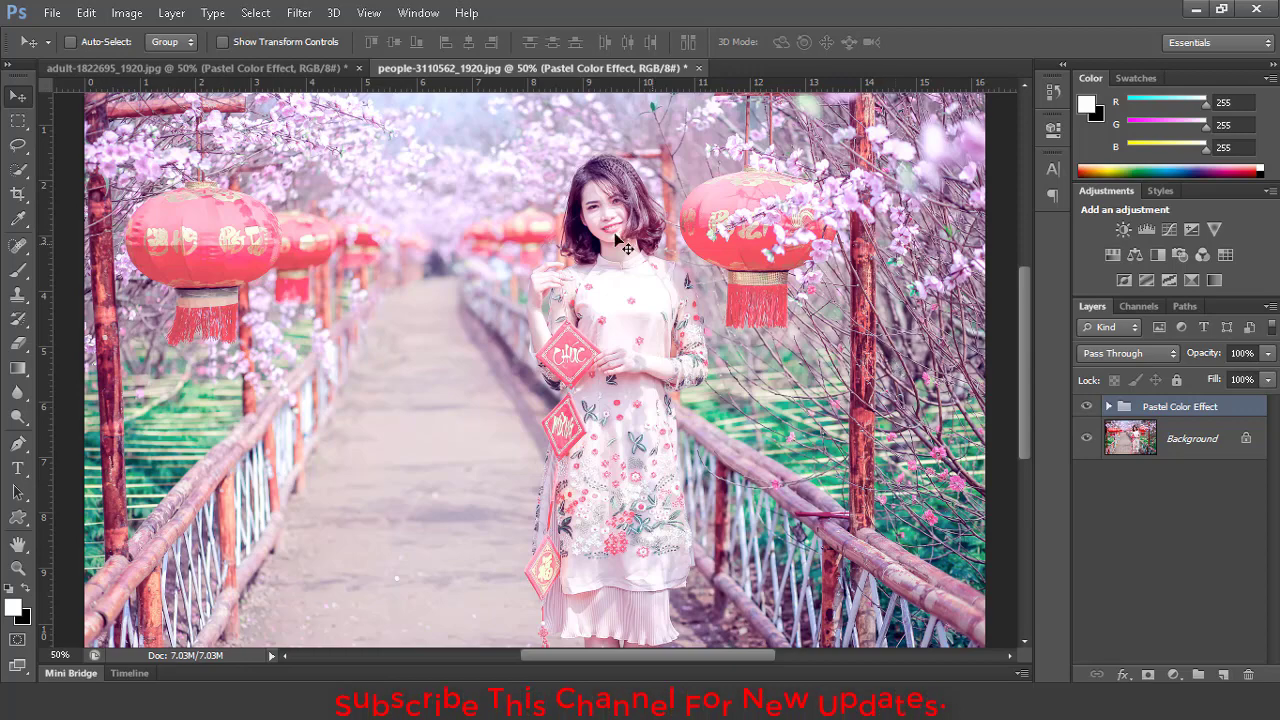
{"action": "left_click", "coordinate": [316, 70]}
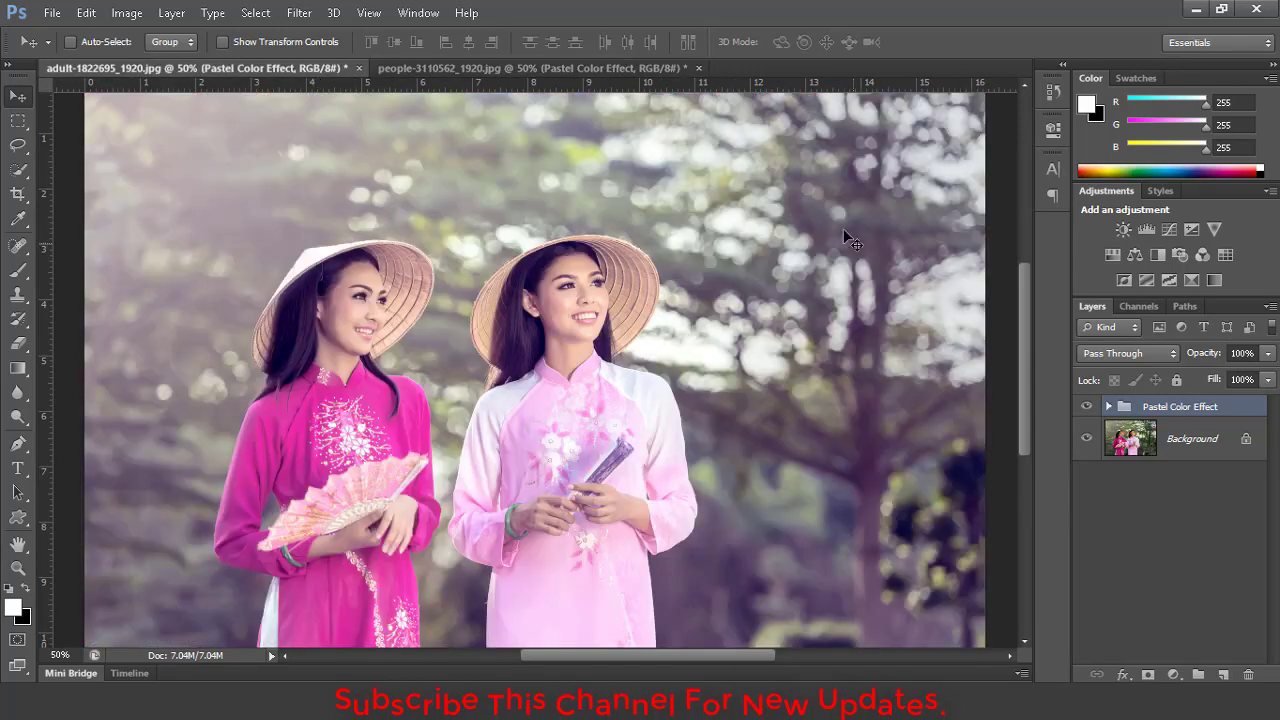
{"action": "left_click", "coordinate": [1087, 408]}
{"action": "left_click", "coordinate": [1087, 408]}
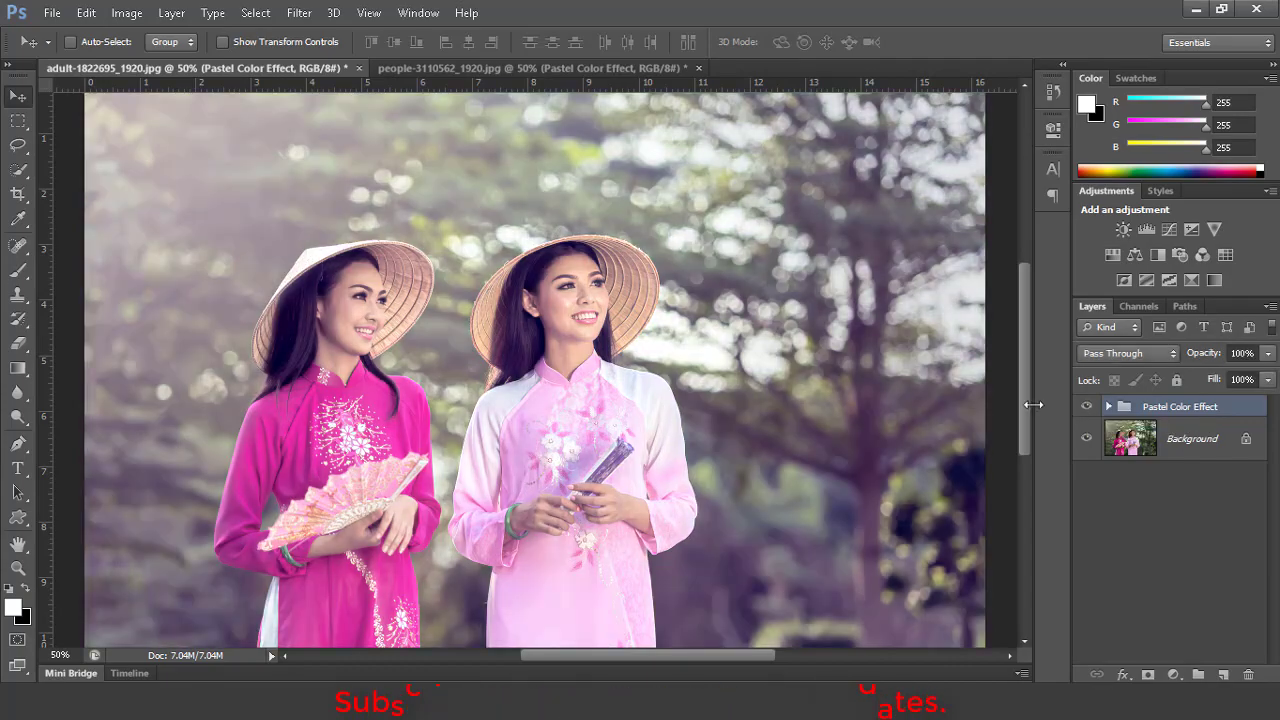